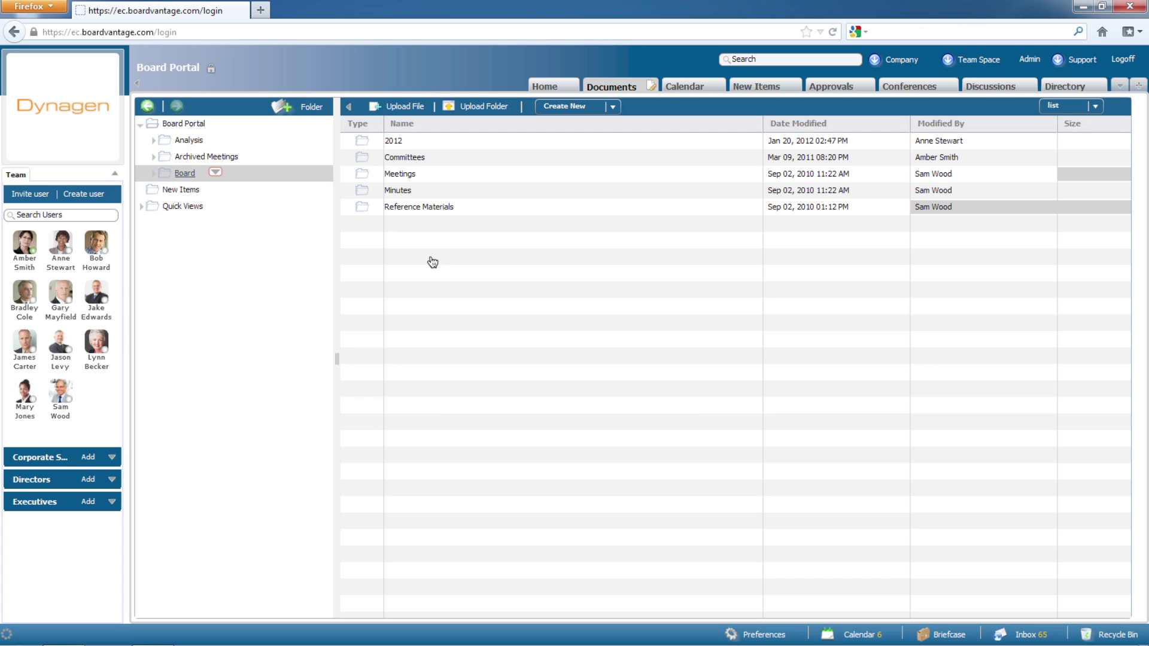
# - Add a 'November 16' folder under Board, move it into 2012, and open it
pyautogui.click(281, 109)
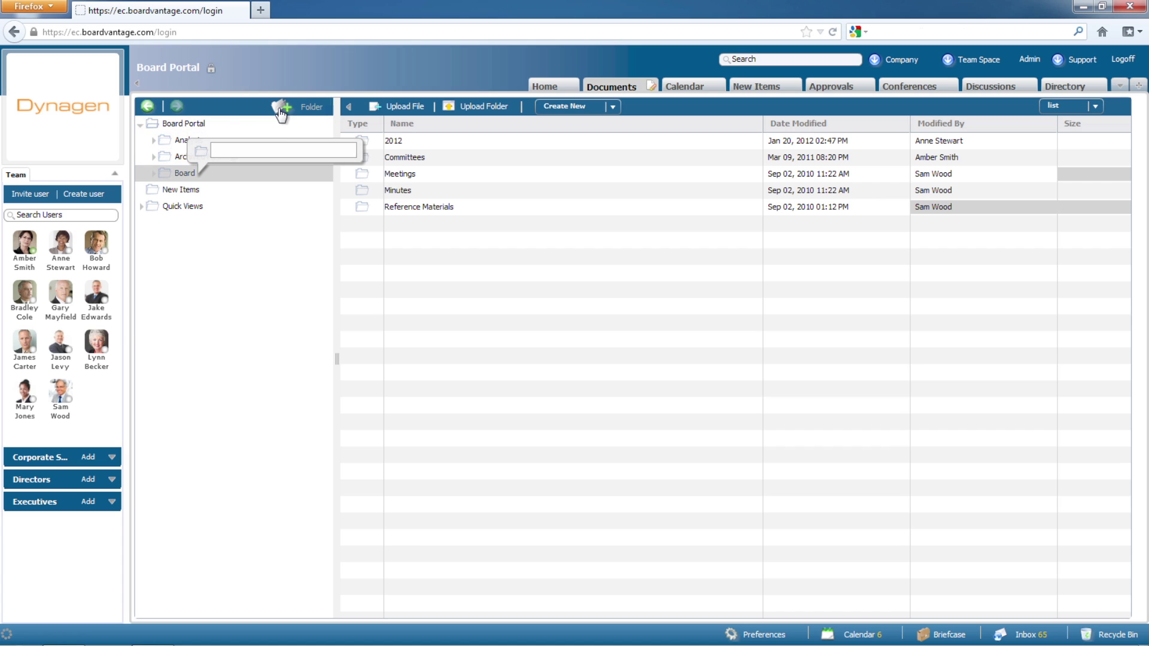
pyautogui.write('November 16')
pyautogui.press('Return')
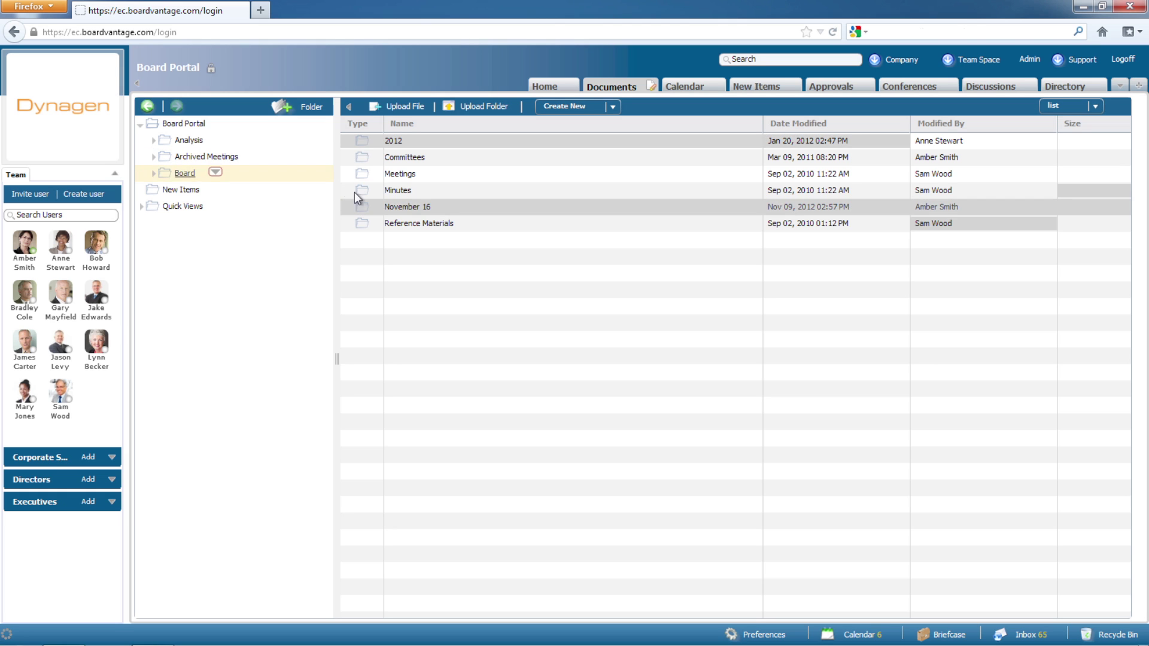
pyautogui.moveTo(394, 207); pyautogui.dragTo(391, 144)
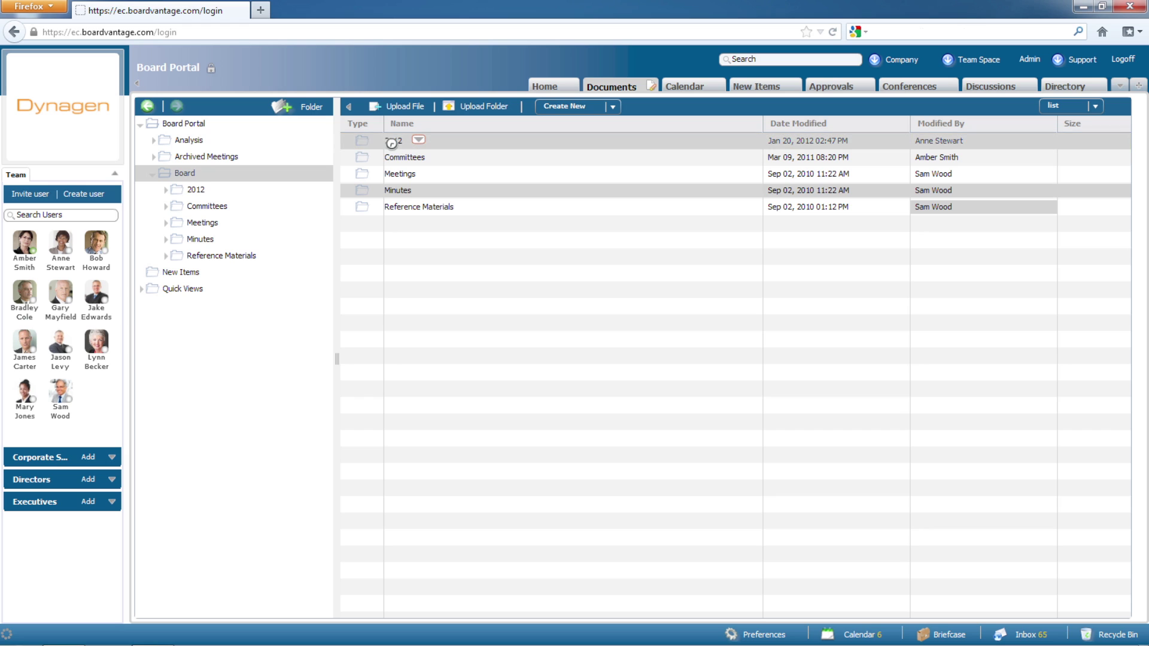
pyautogui.doubleClick(392, 141)
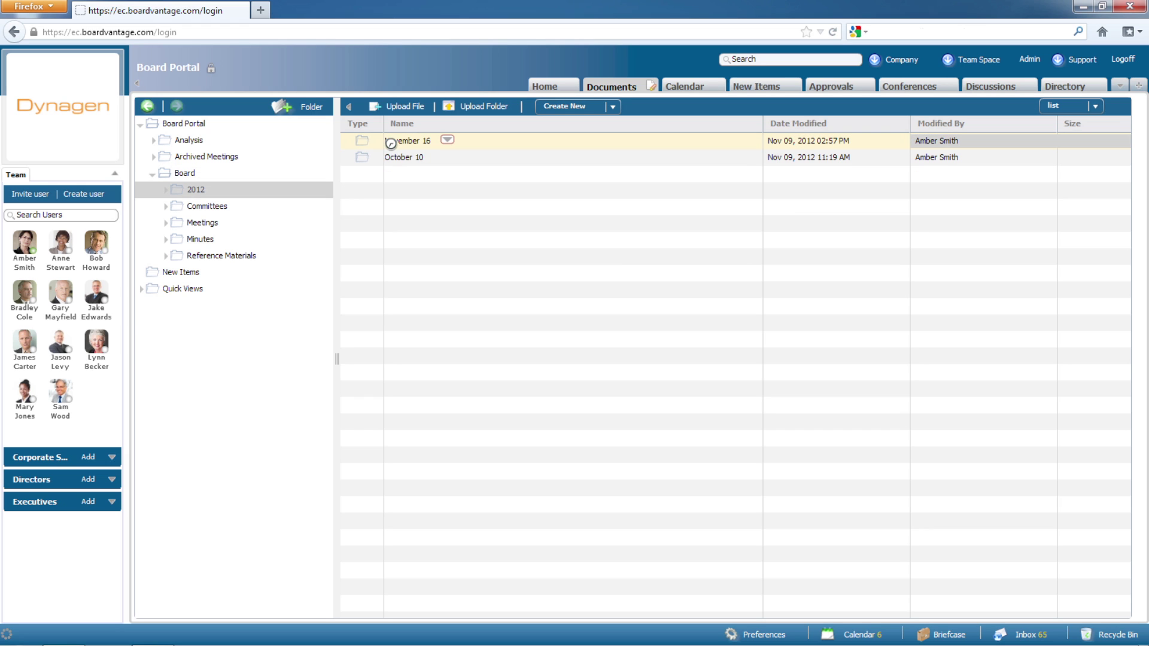
pyautogui.doubleClick(391, 143)
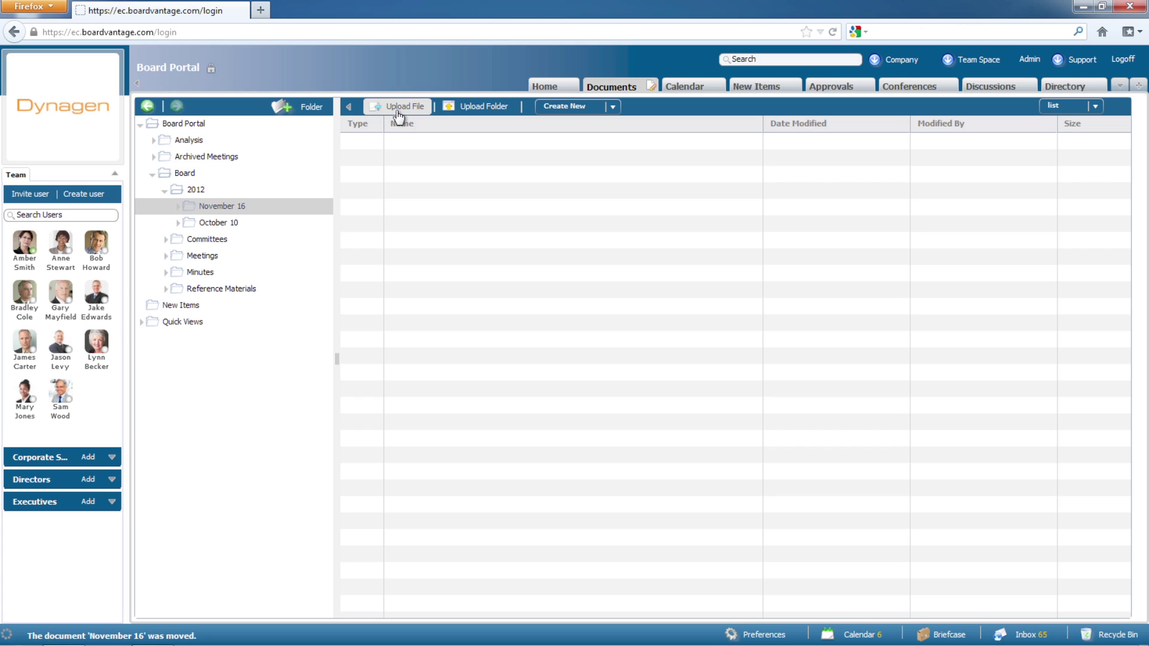
# - Upload the desktop folder 'November 16, 2012 Meeting Materials' into the portal, then close Explorer
pyautogui.click(482, 117)
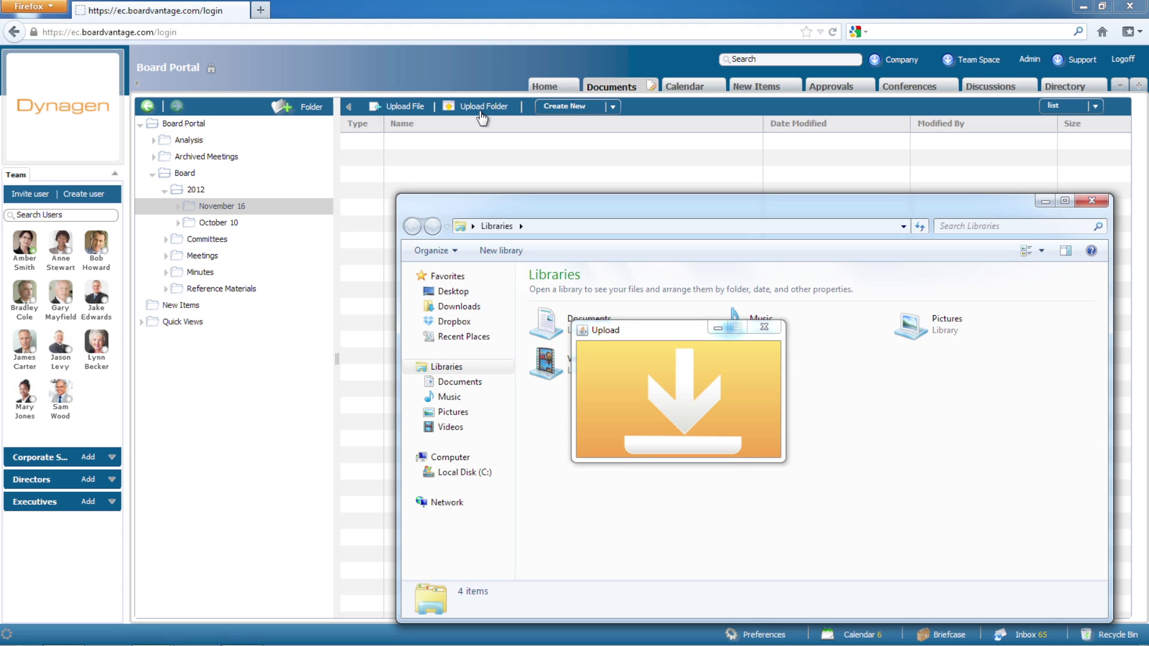
pyautogui.click(468, 293)
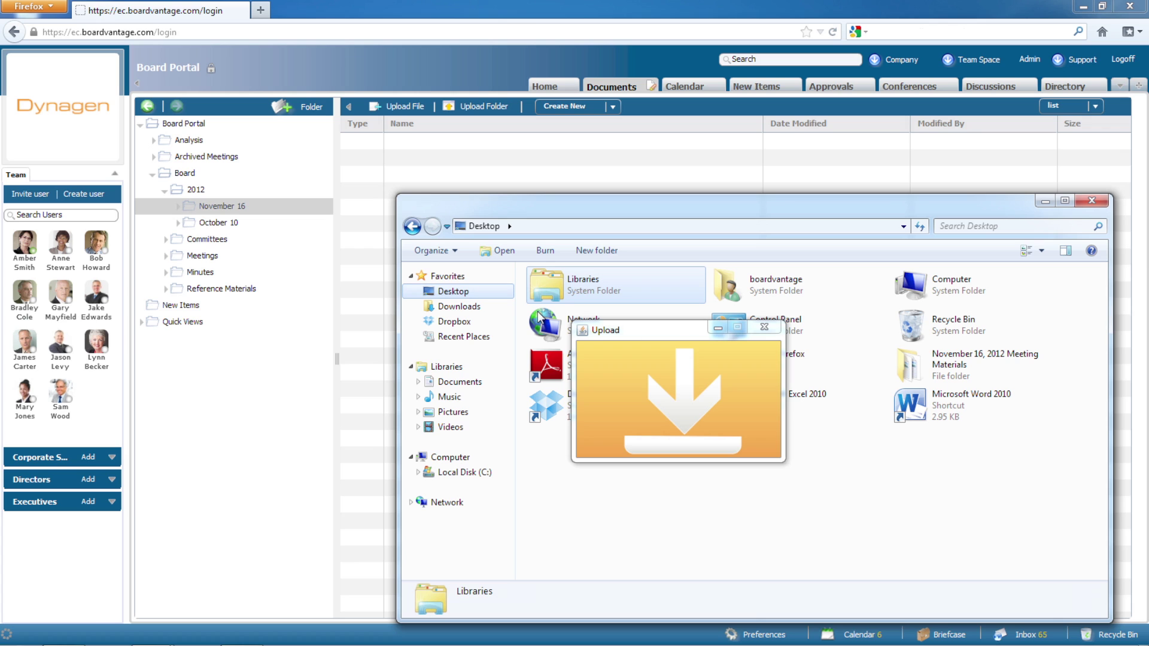
pyautogui.click(936, 372)
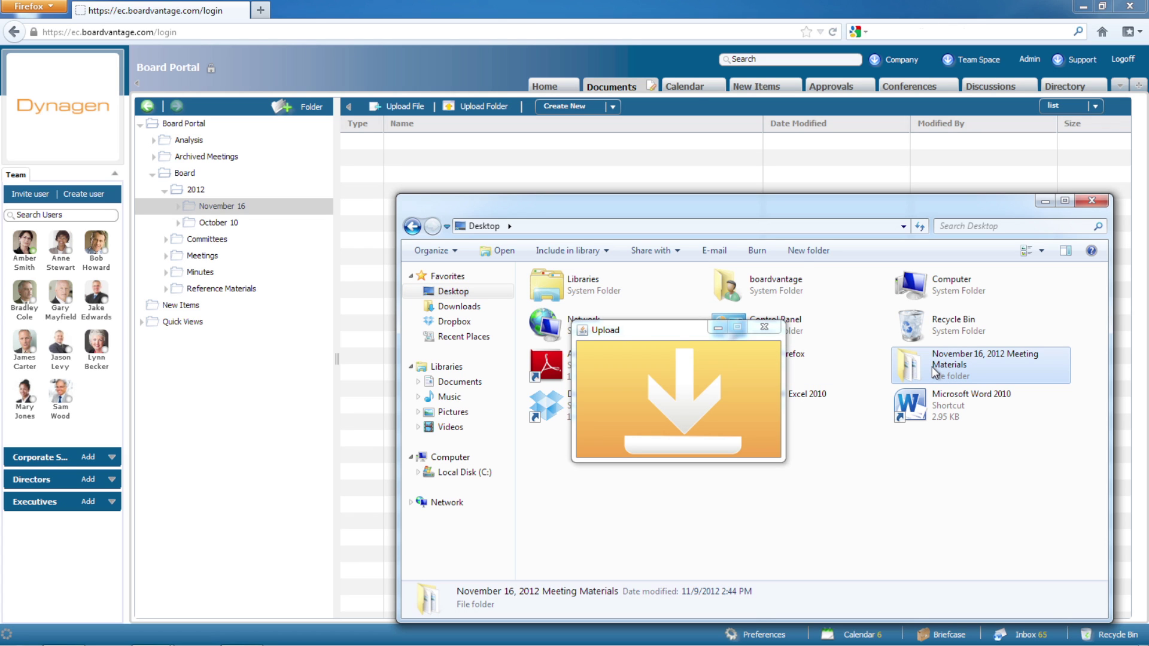
pyautogui.moveTo(936, 372); pyautogui.dragTo(693, 397)
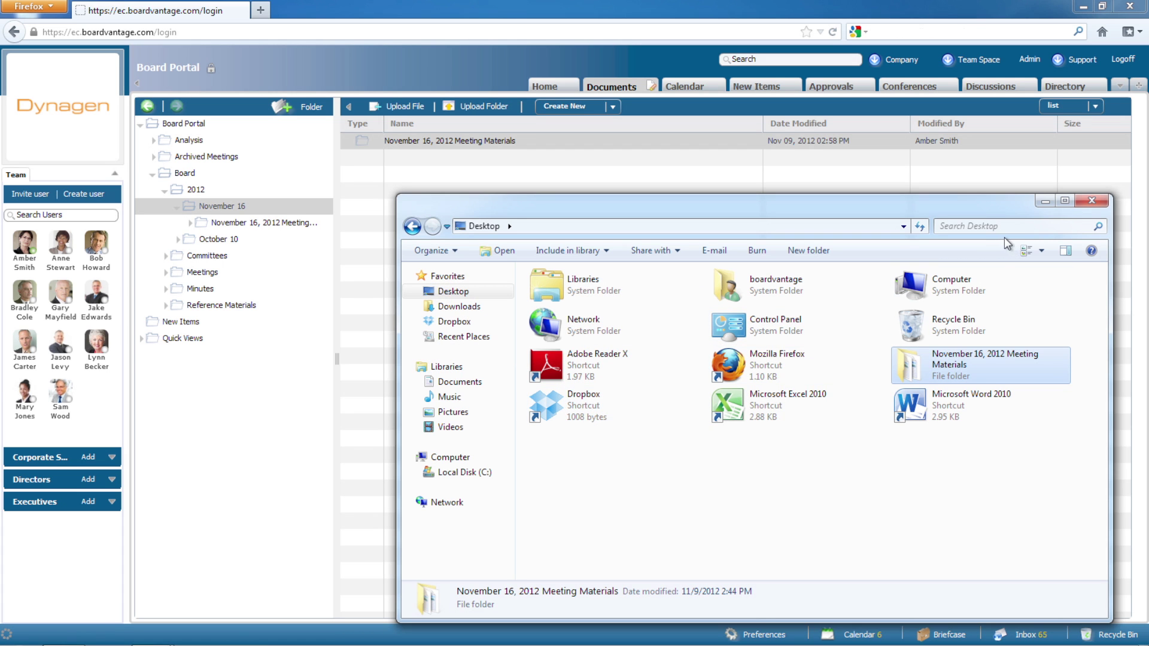
pyautogui.click(1084, 204)
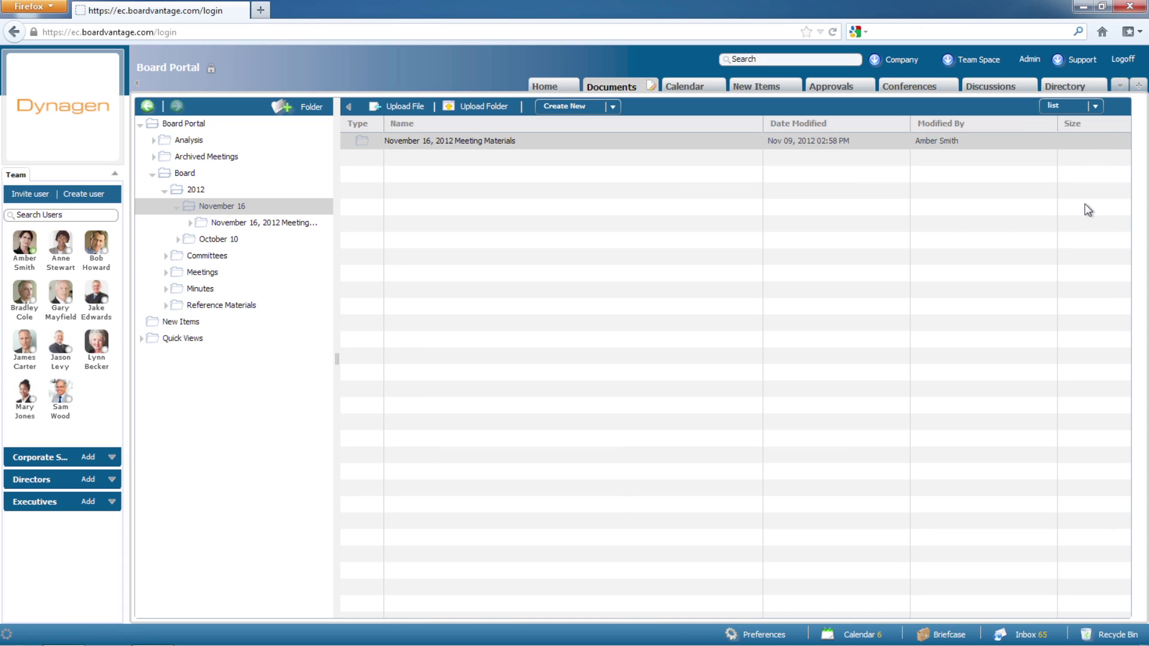
# - Open Agenda 11-16-12.doc from the meeting materials folder for editing in Word
pyautogui.doubleClick(422, 143)
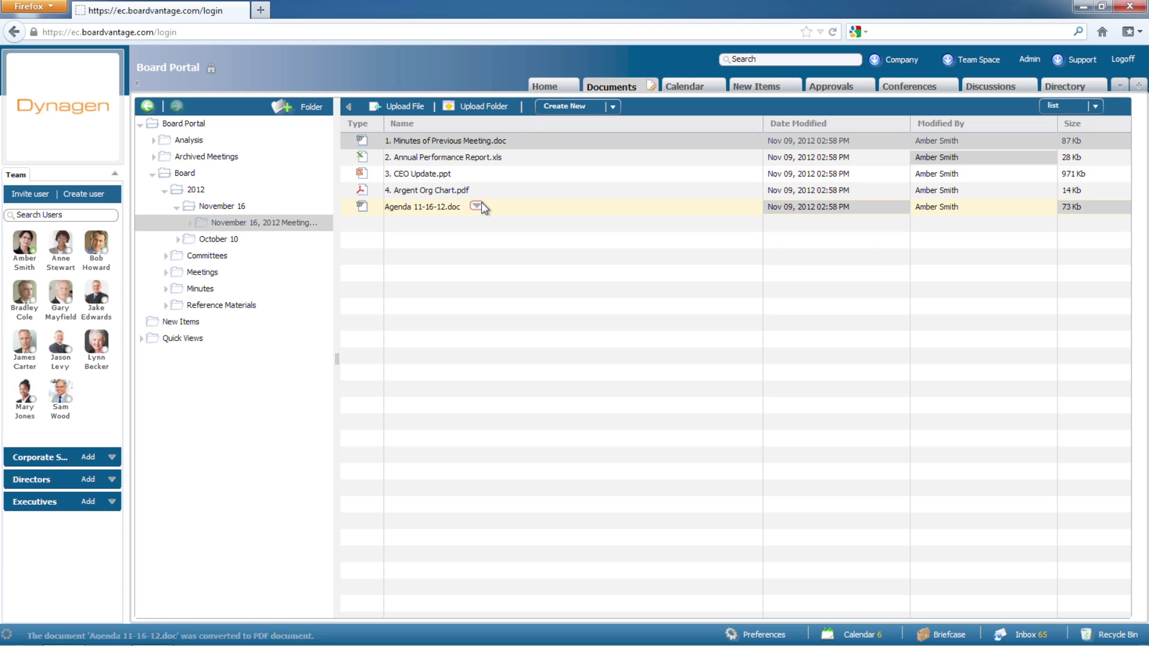
pyautogui.click(482, 204)
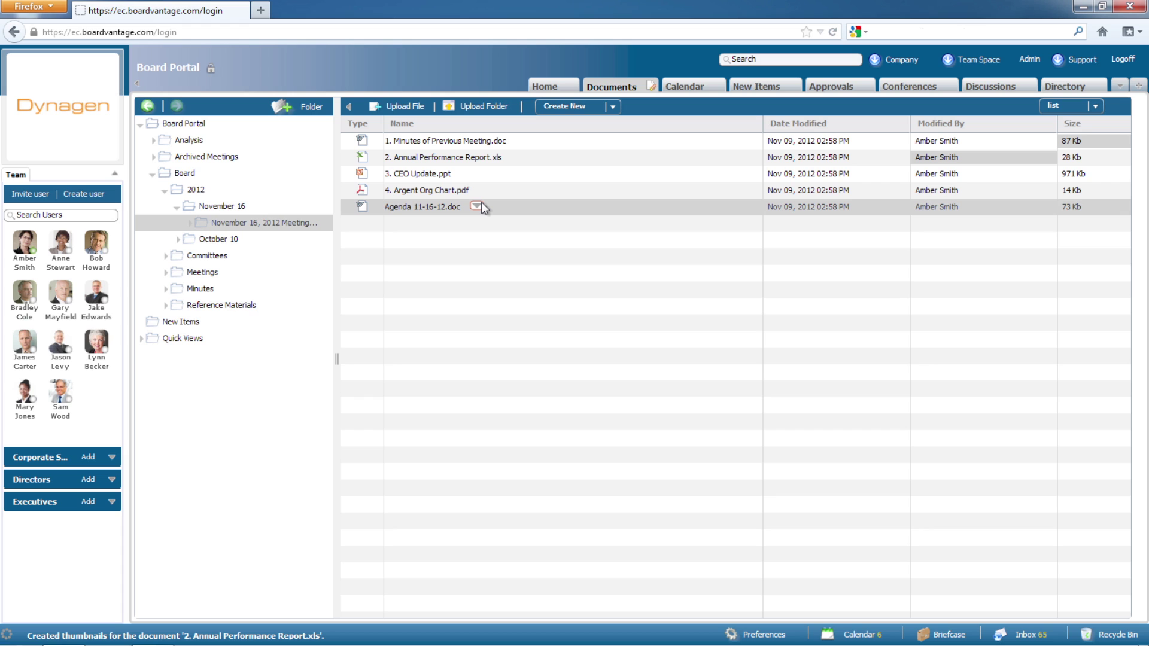
pyautogui.click(477, 206)
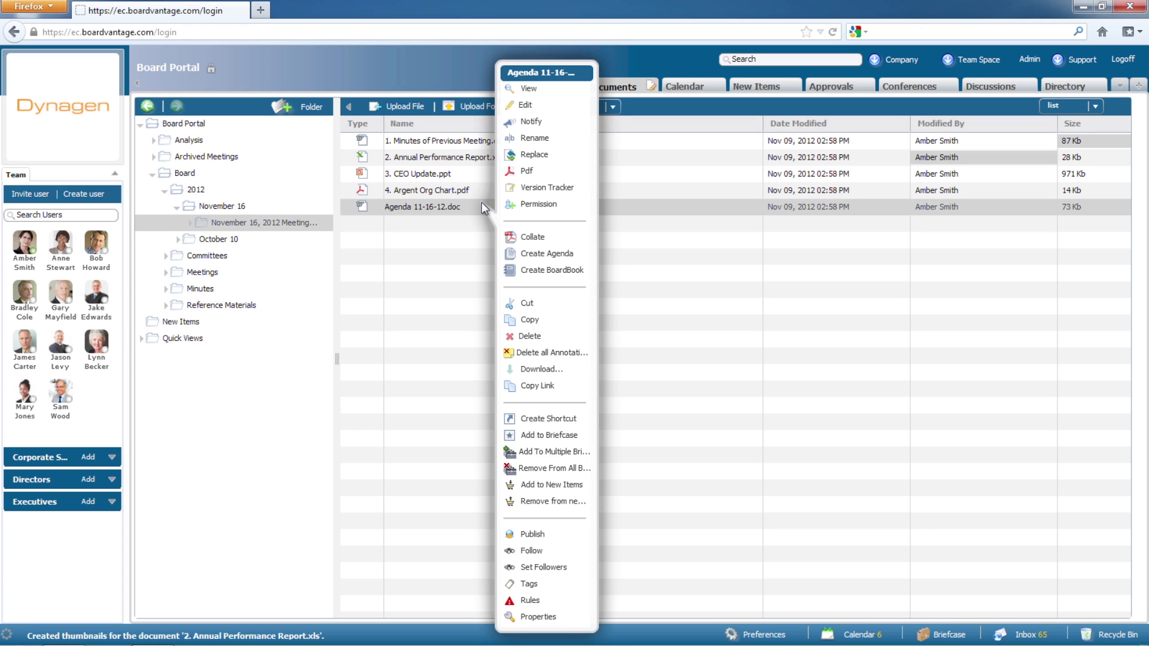
pyautogui.click(537, 108)
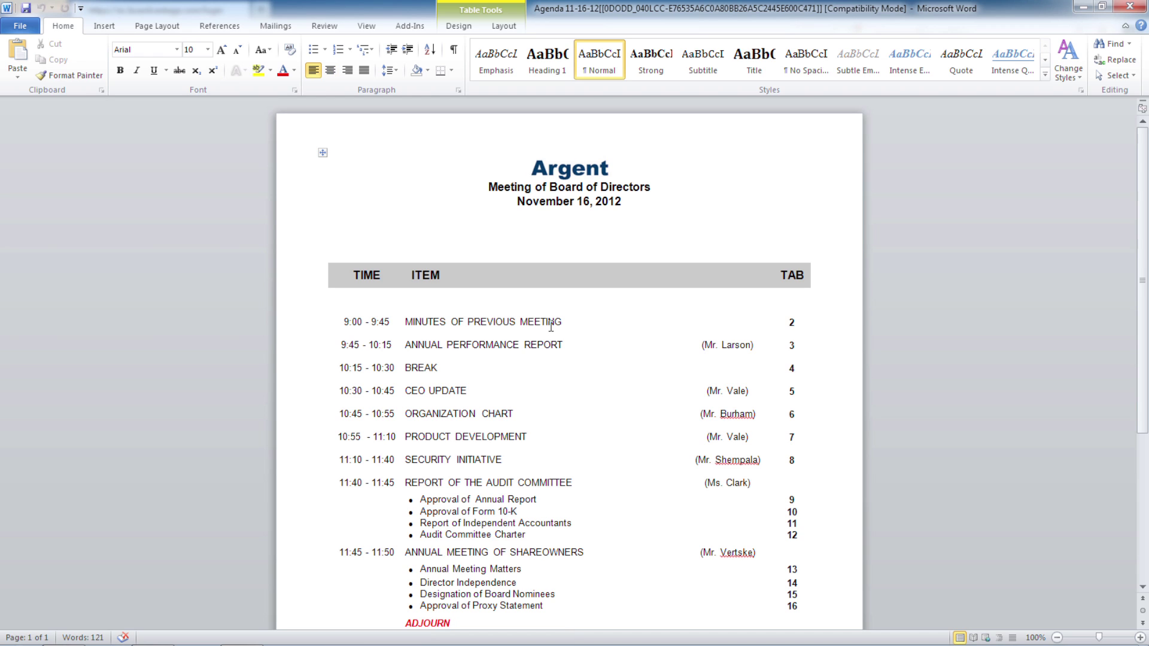
# - Link 'MINUTES OF PREVIOUS MEETING' to 1. Minutes of Previous Meeting.doc using Link ECX Content
pyautogui.moveTo(563, 323); pyautogui.dragTo(427, 324)
pyautogui.rightClick(427, 324)
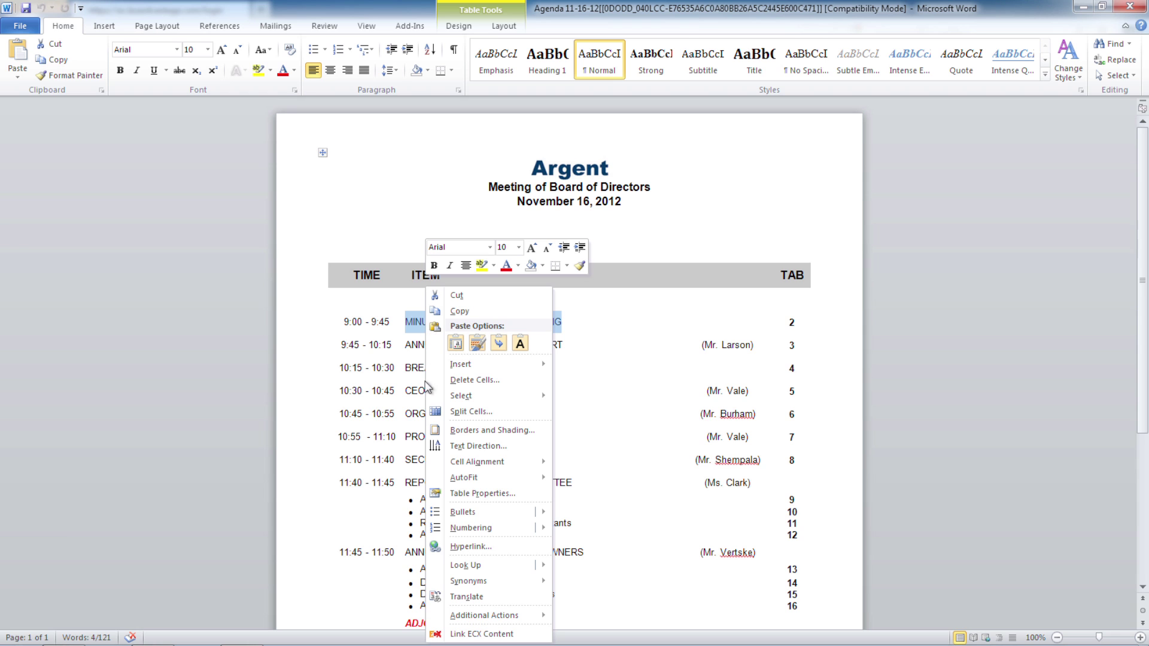
pyautogui.click(443, 634)
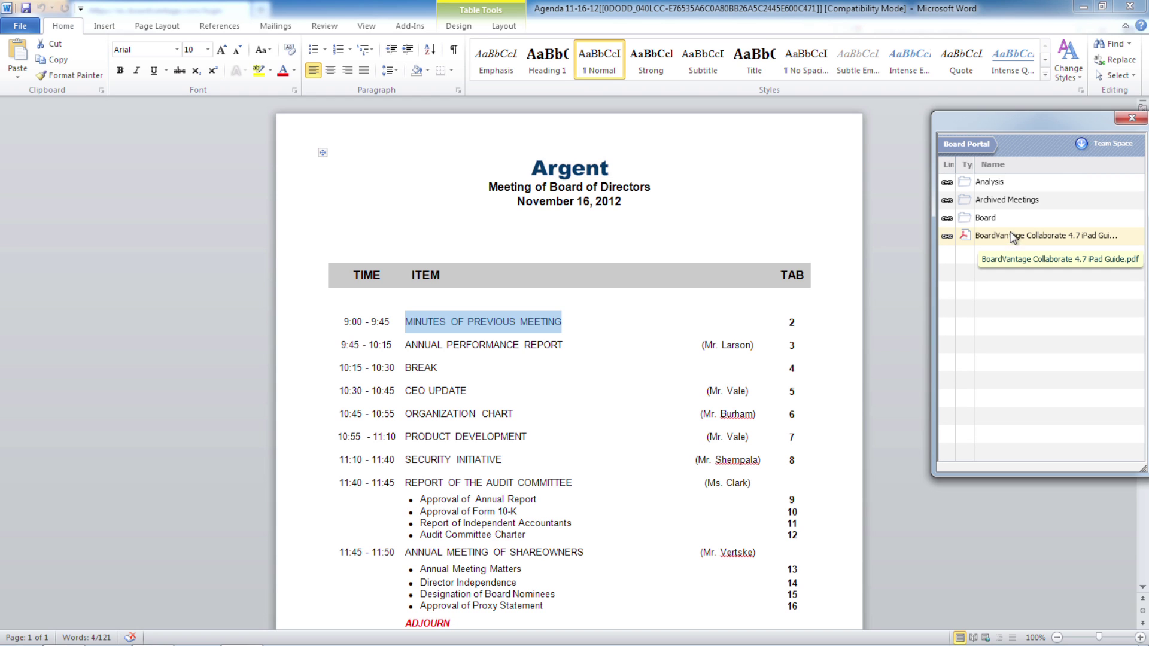
pyautogui.doubleClick(996, 220)
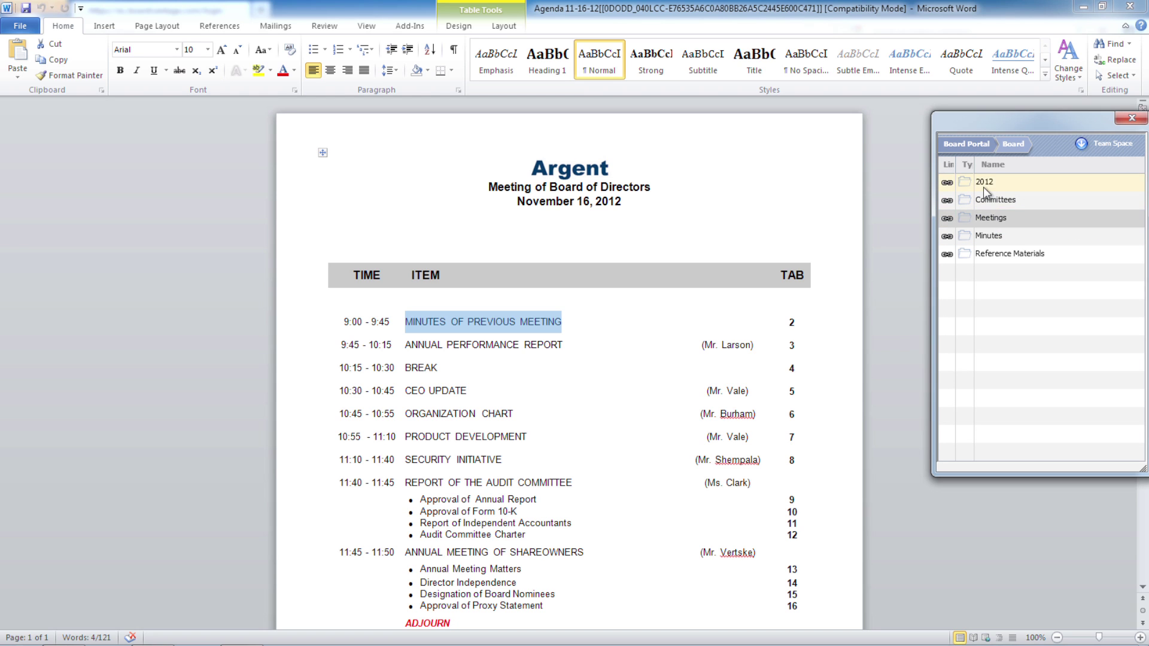
pyautogui.doubleClick(982, 184)
pyautogui.doubleClick(983, 184)
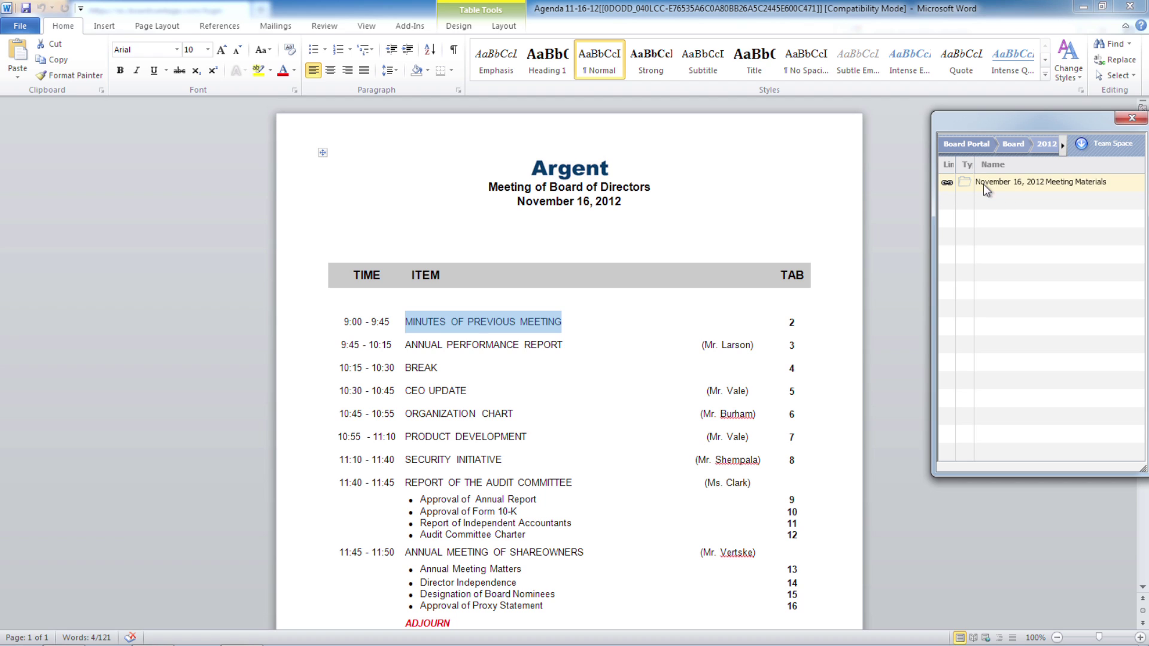
pyautogui.doubleClick(983, 184)
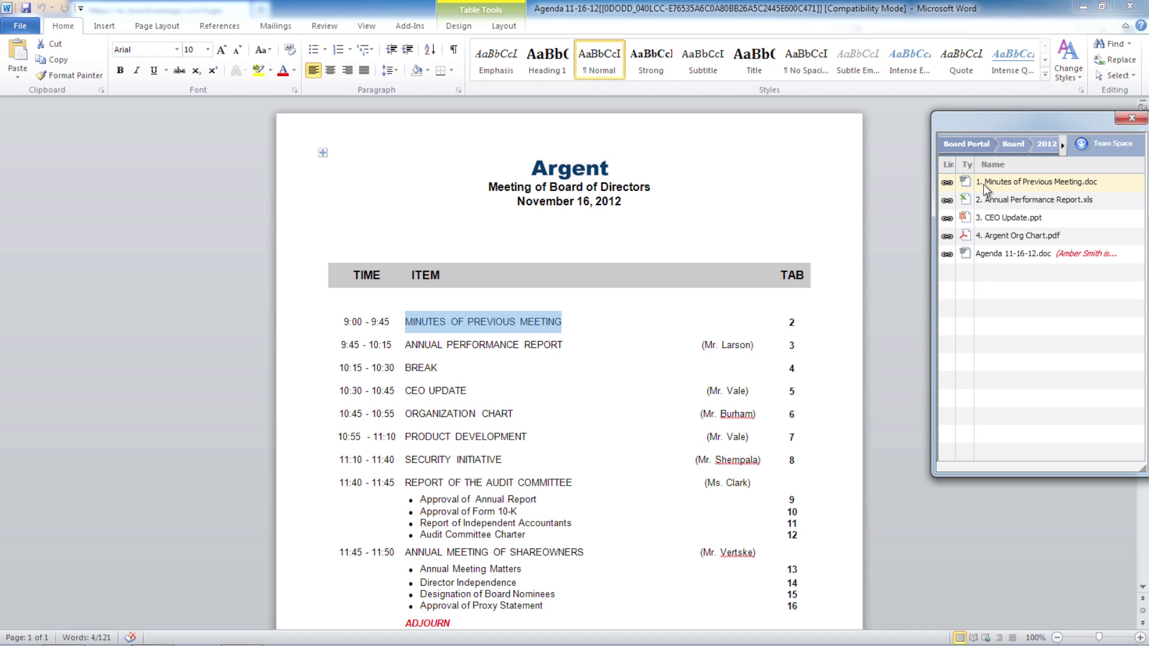
pyautogui.click(950, 186)
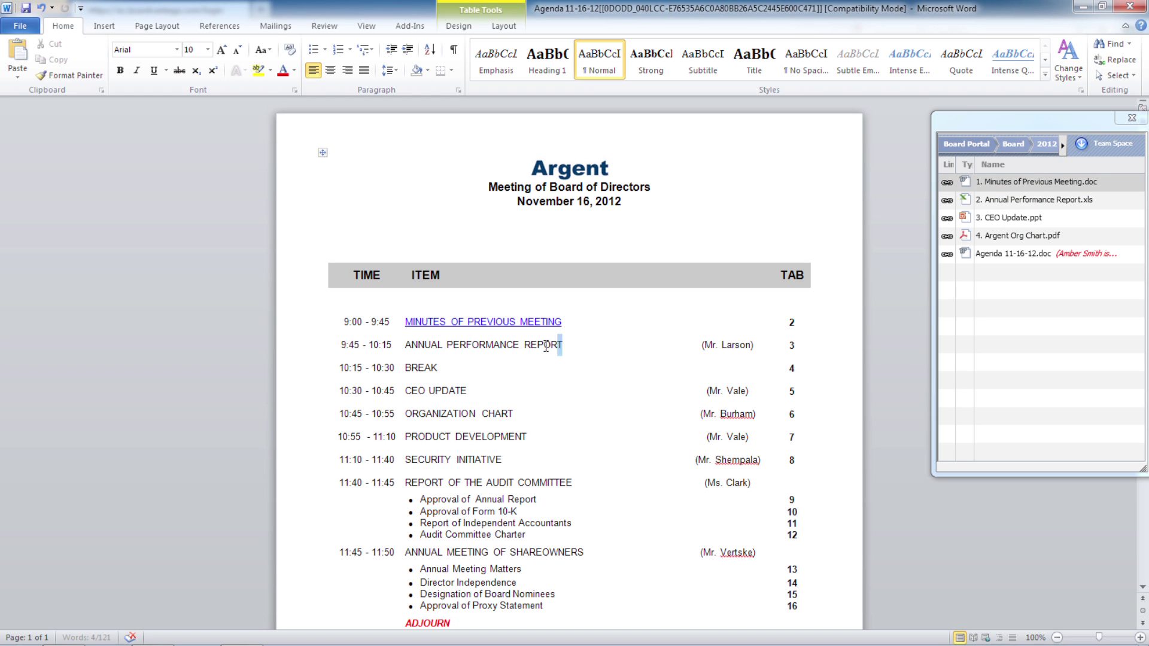
# - Link ANNUAL PERFORMANCE REPORT, CEO UPDATE and ORGANIZATION CHART to their portal files, then close the agenda
pyautogui.moveTo(569, 345); pyautogui.dragTo(426, 350)
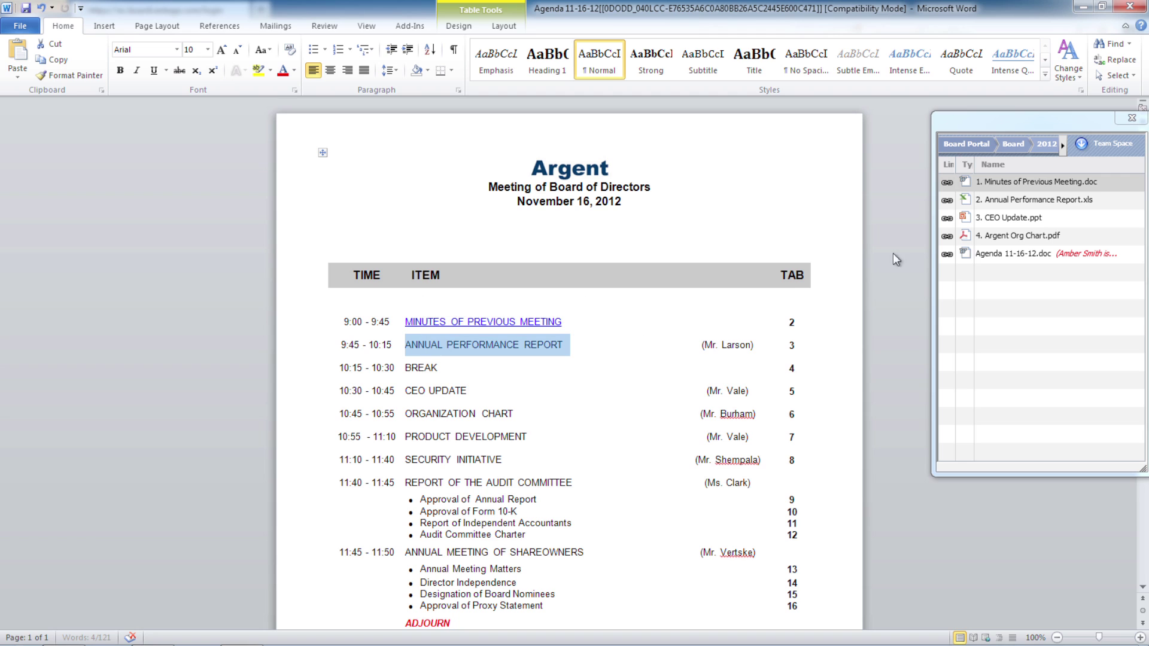
pyautogui.click(944, 201)
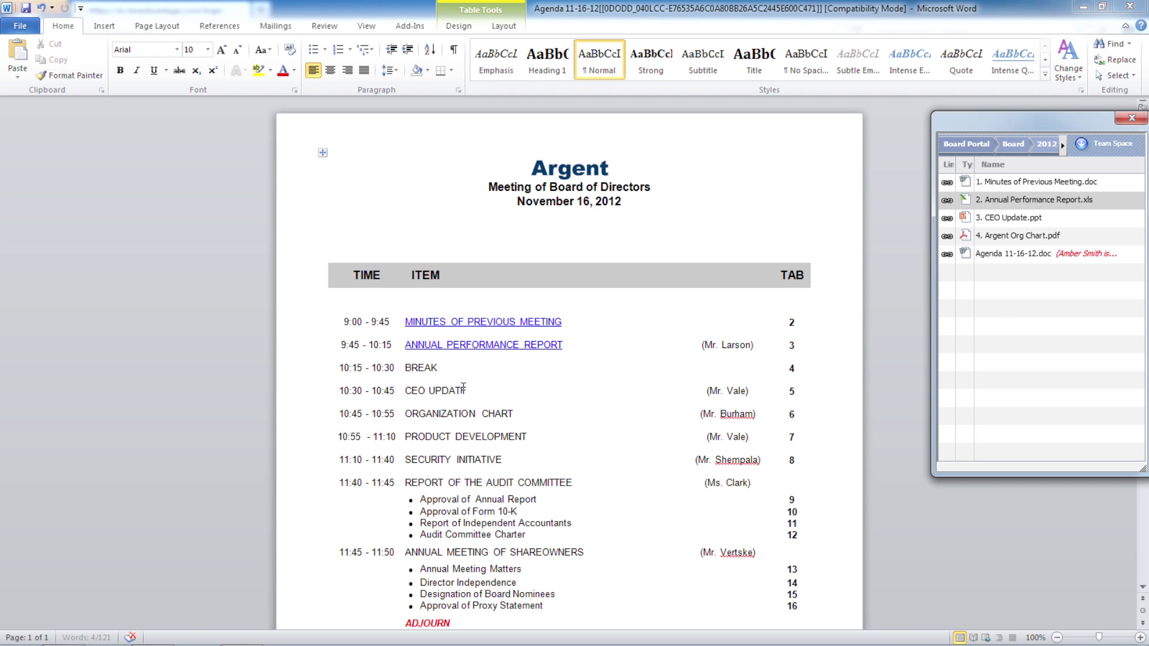
pyautogui.moveTo(467, 390); pyautogui.dragTo(405, 390)
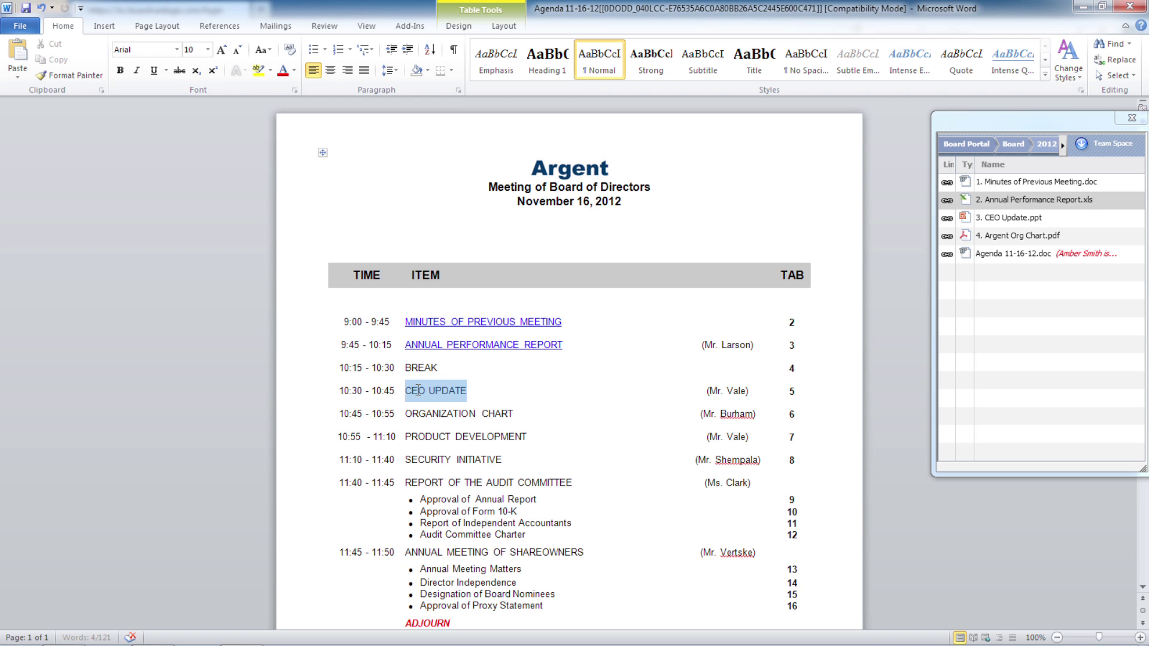
pyautogui.click(949, 219)
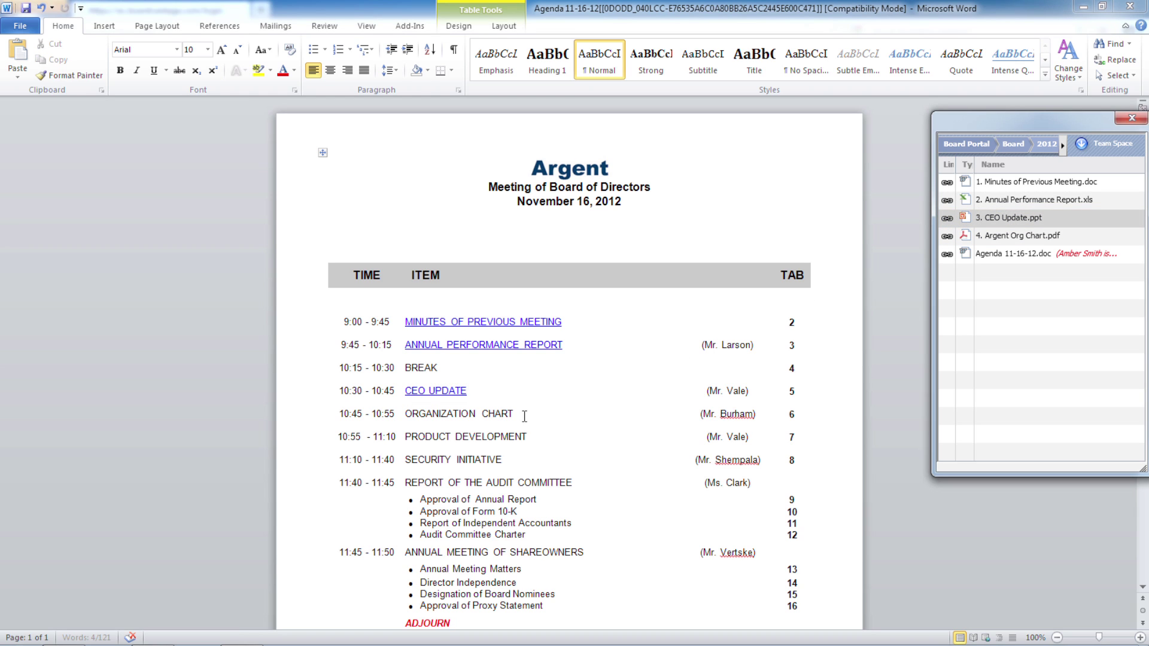
pyautogui.moveTo(520, 416); pyautogui.dragTo(461, 415)
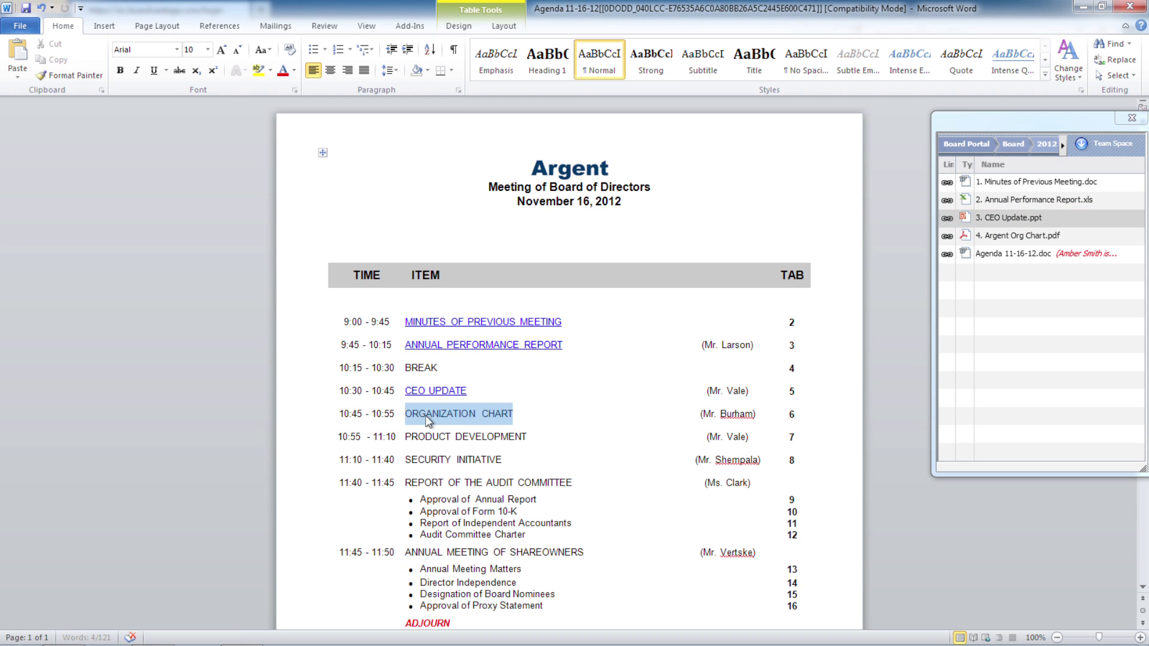
pyautogui.click(946, 237)
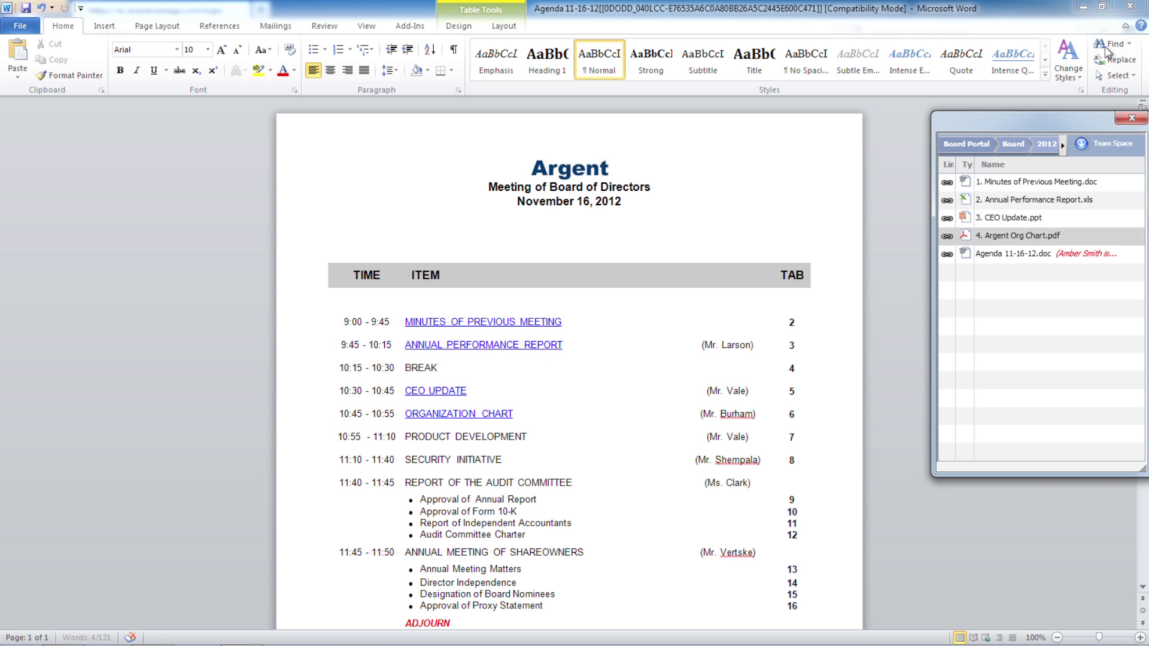
pyautogui.click(1130, 6)
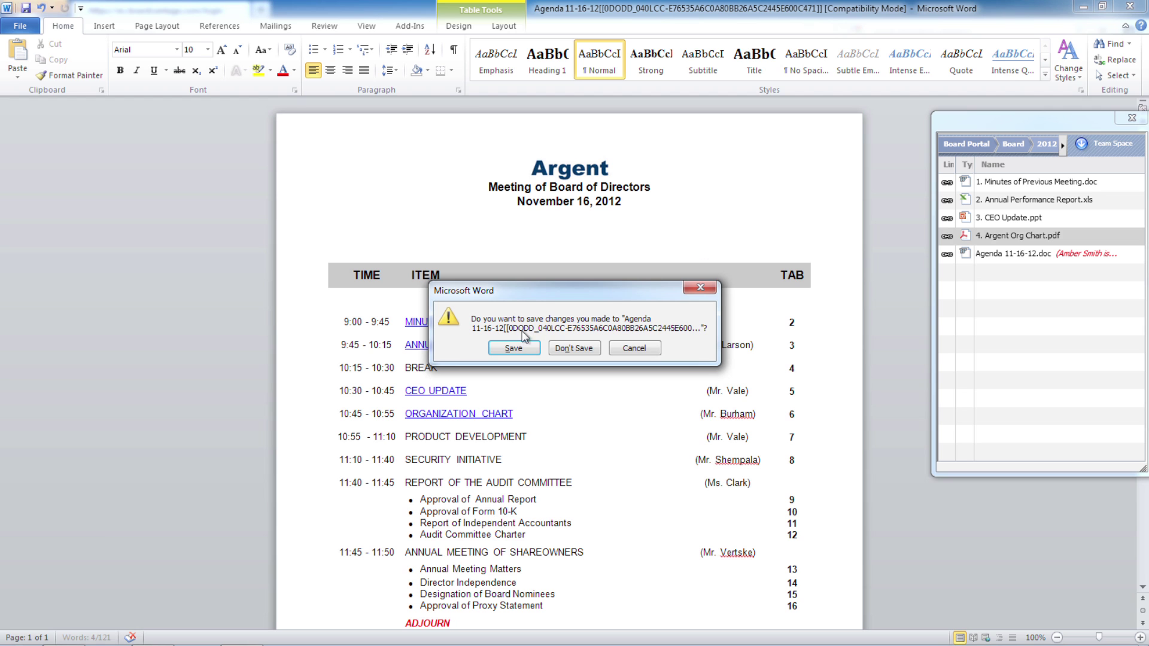
# - Save the agenda back to the portal, view its PDF, and test the minutes link
pyautogui.click(501, 343)
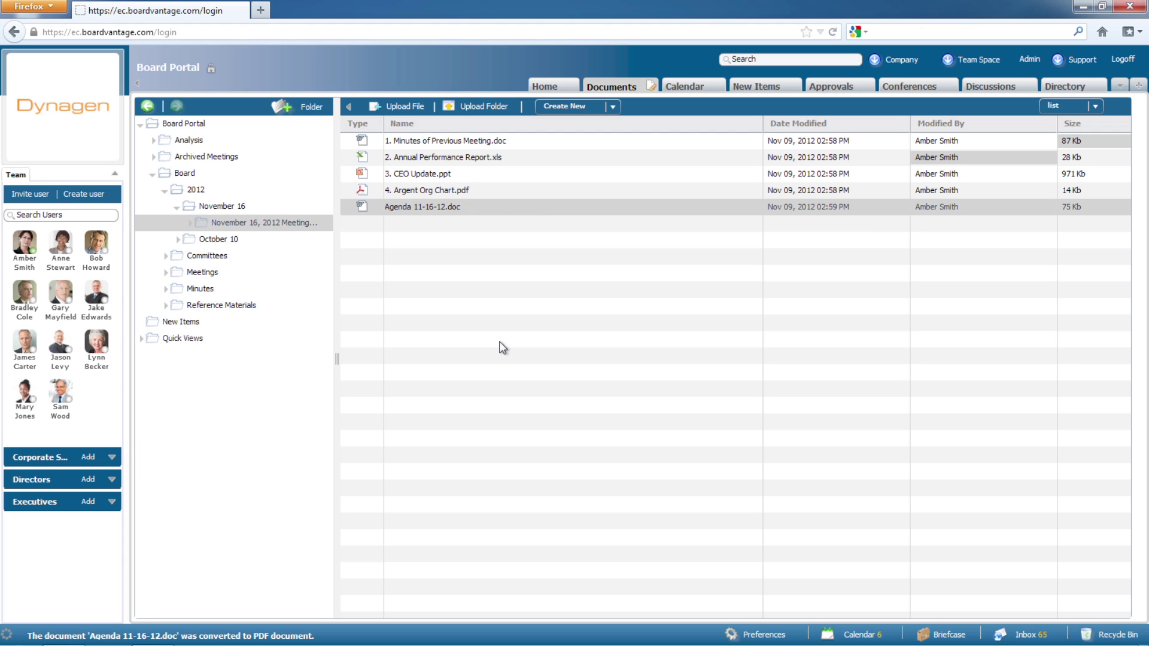
pyautogui.click(442, 209)
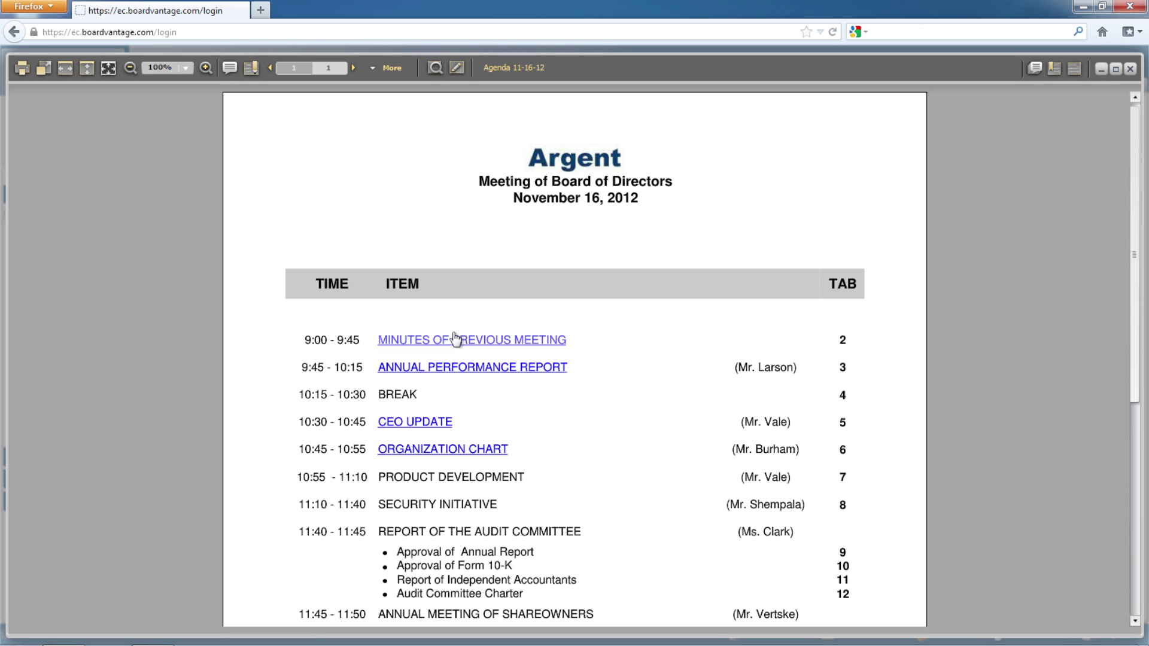
pyautogui.click(453, 335)
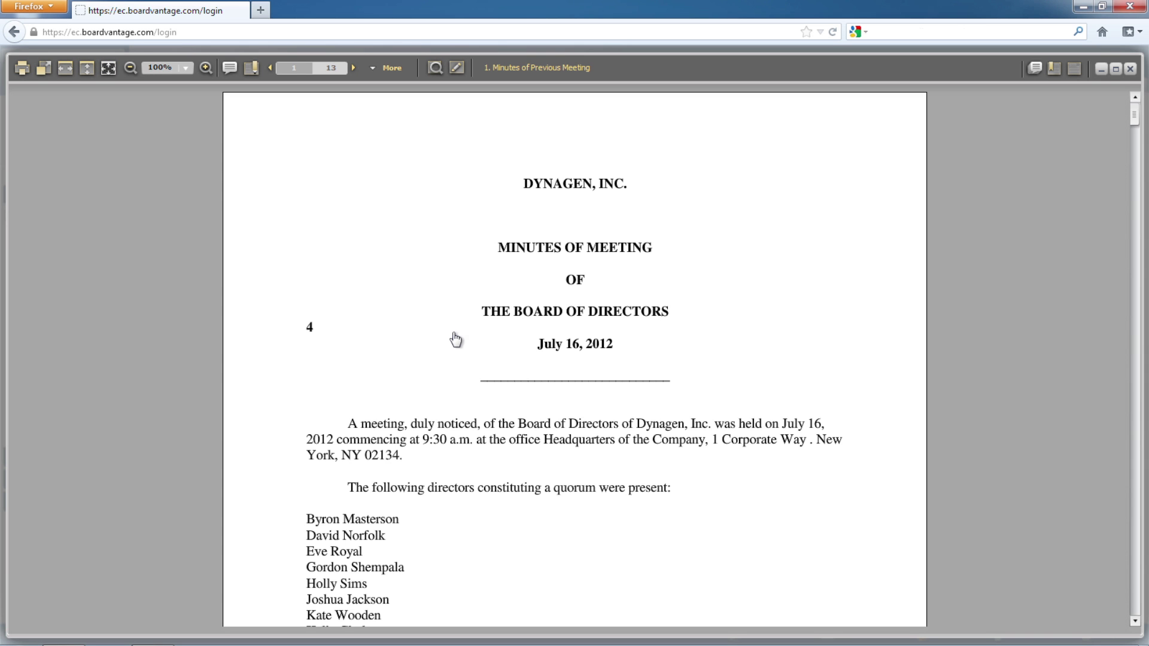
pyautogui.click(1125, 72)
# - Build 'November 16 Boardbook' from Agenda 11-16-12.doc with separator pages turned off
pyautogui.click(1129, 69)
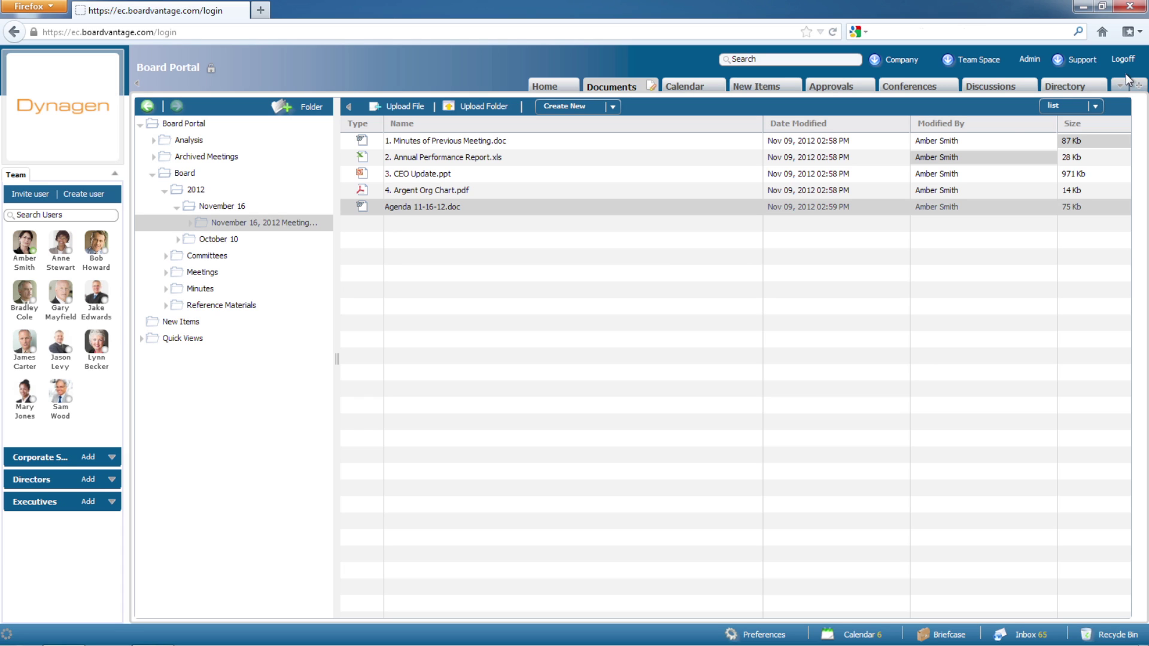
pyautogui.moveTo(585, 212)
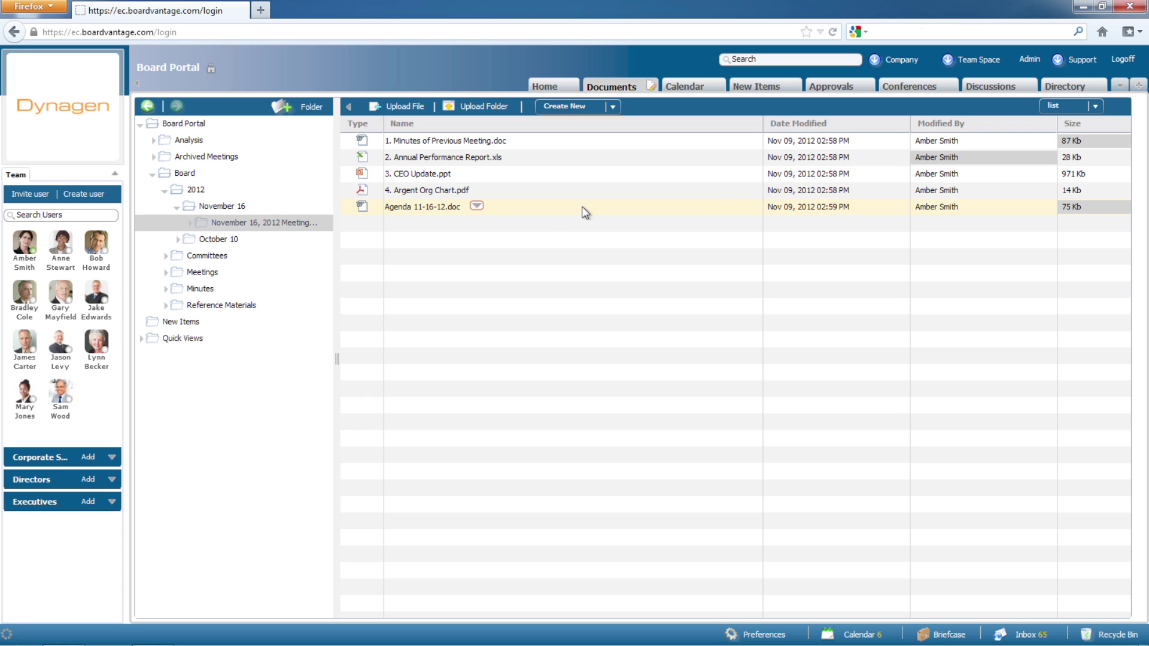
pyautogui.click(482, 207)
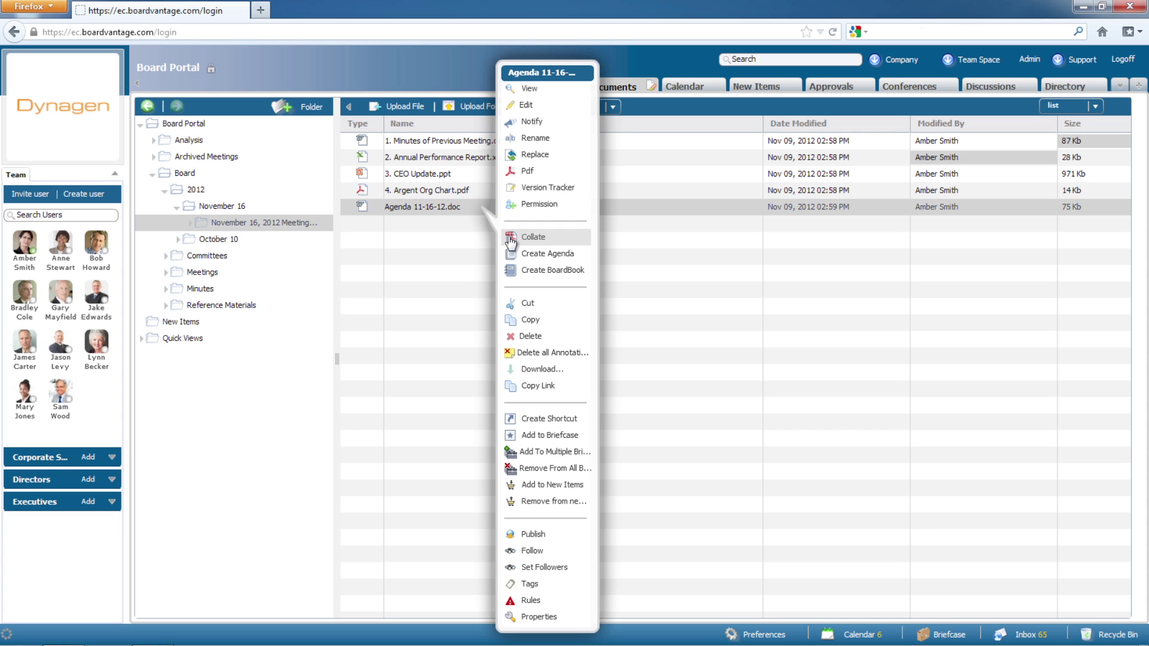
pyautogui.click(529, 271)
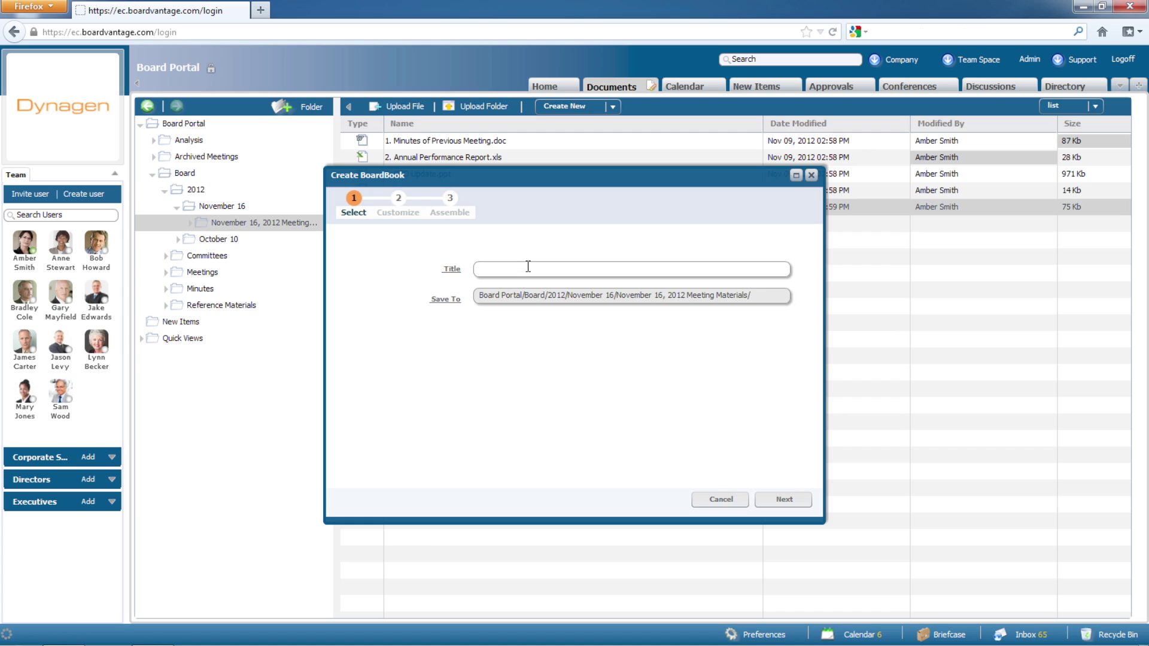
pyautogui.write('Novembe')
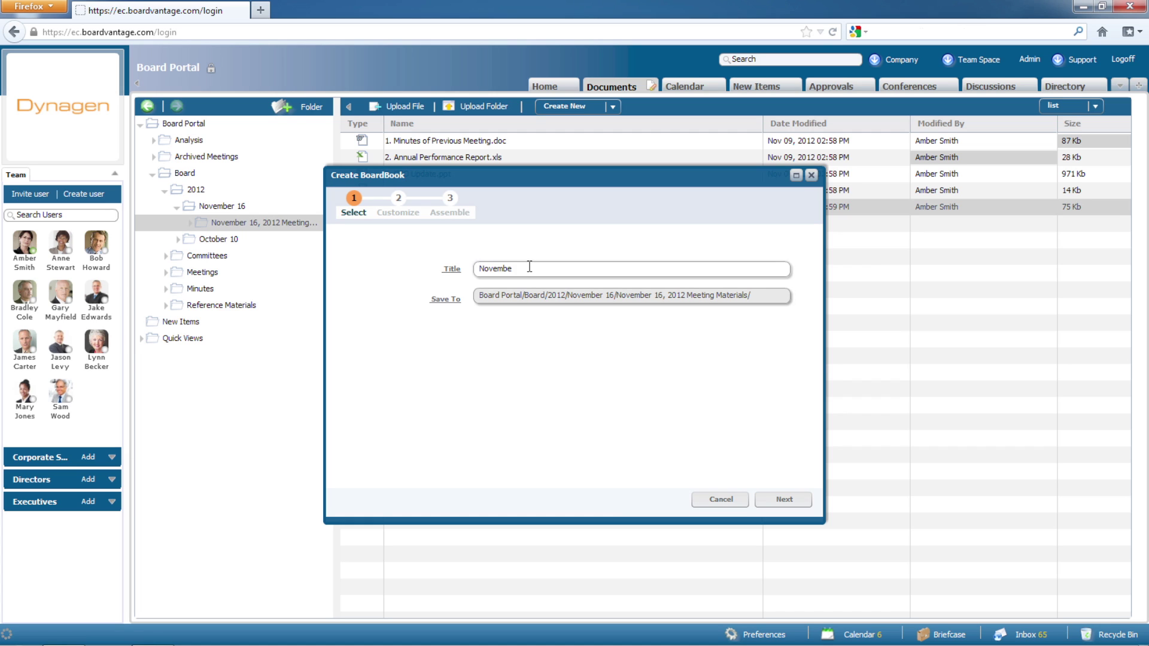
pyautogui.write('r 16 Boardbook')
pyautogui.click(766, 499)
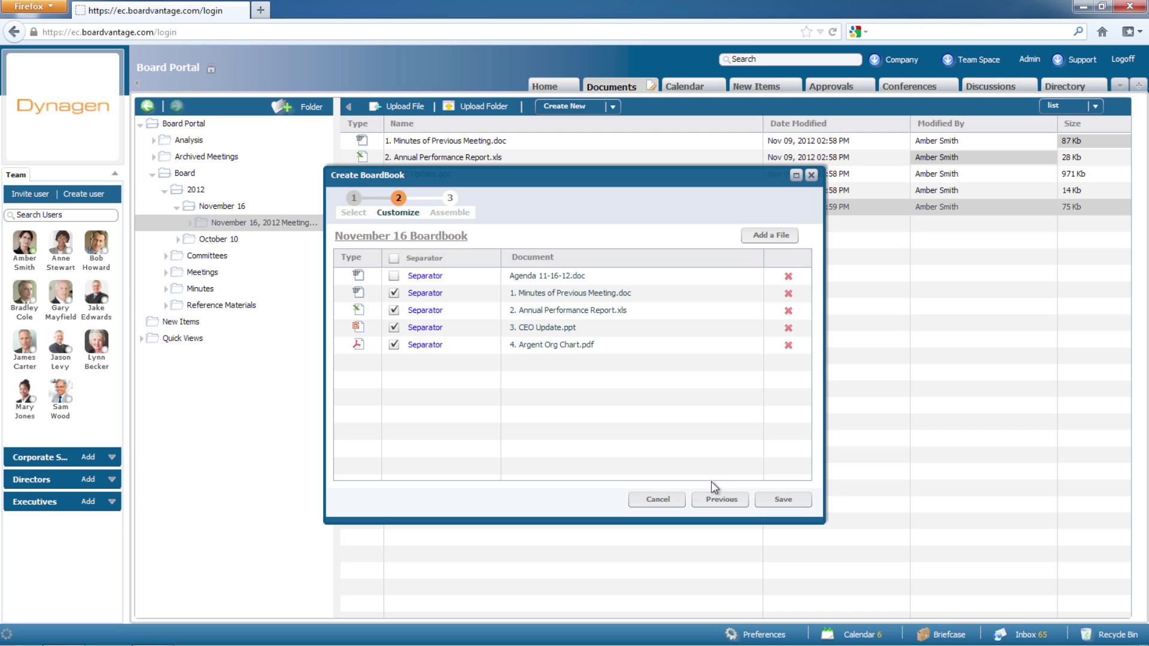
pyautogui.click(394, 259)
pyautogui.click(785, 500)
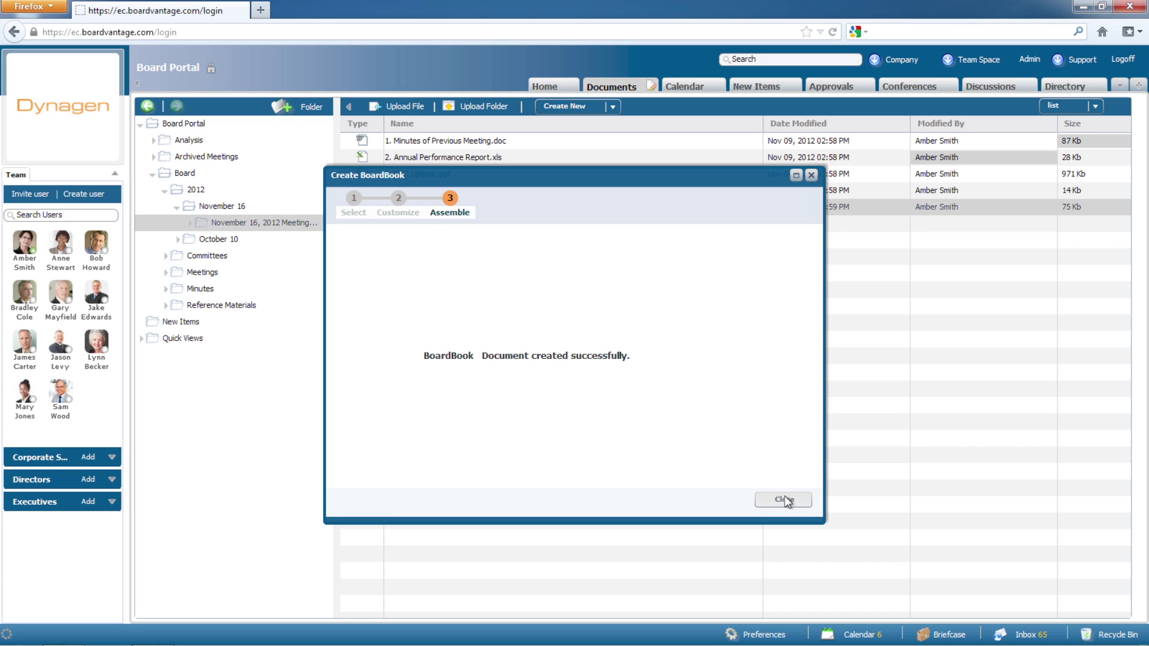
pyautogui.click(784, 499)
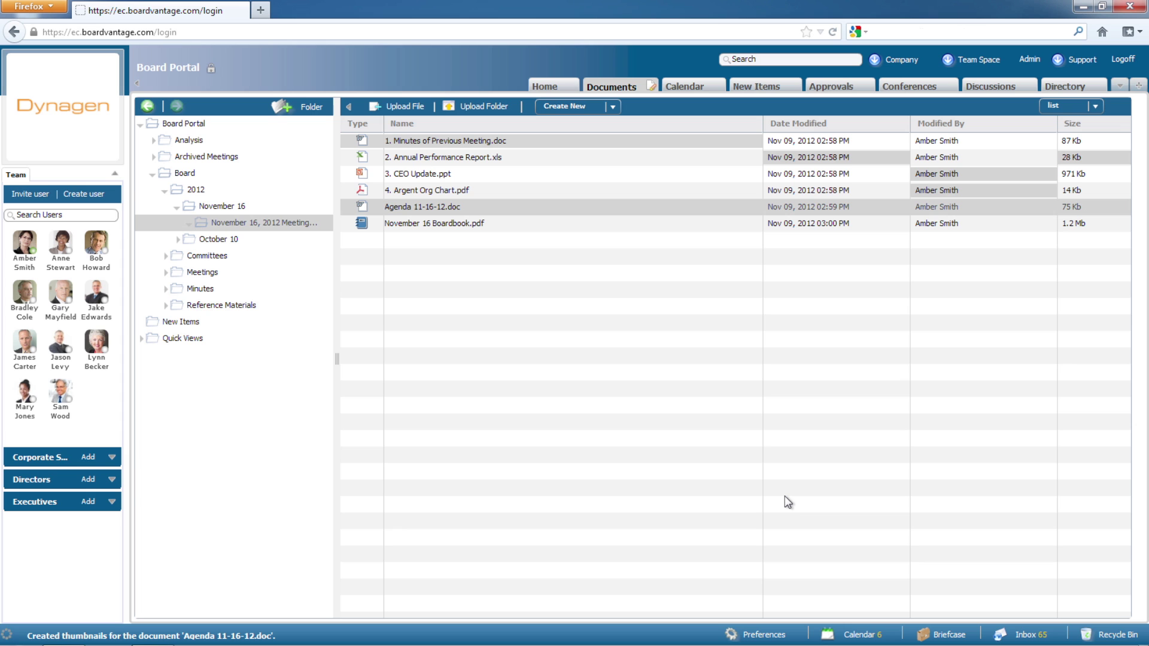
pyautogui.doubleClick(479, 225)
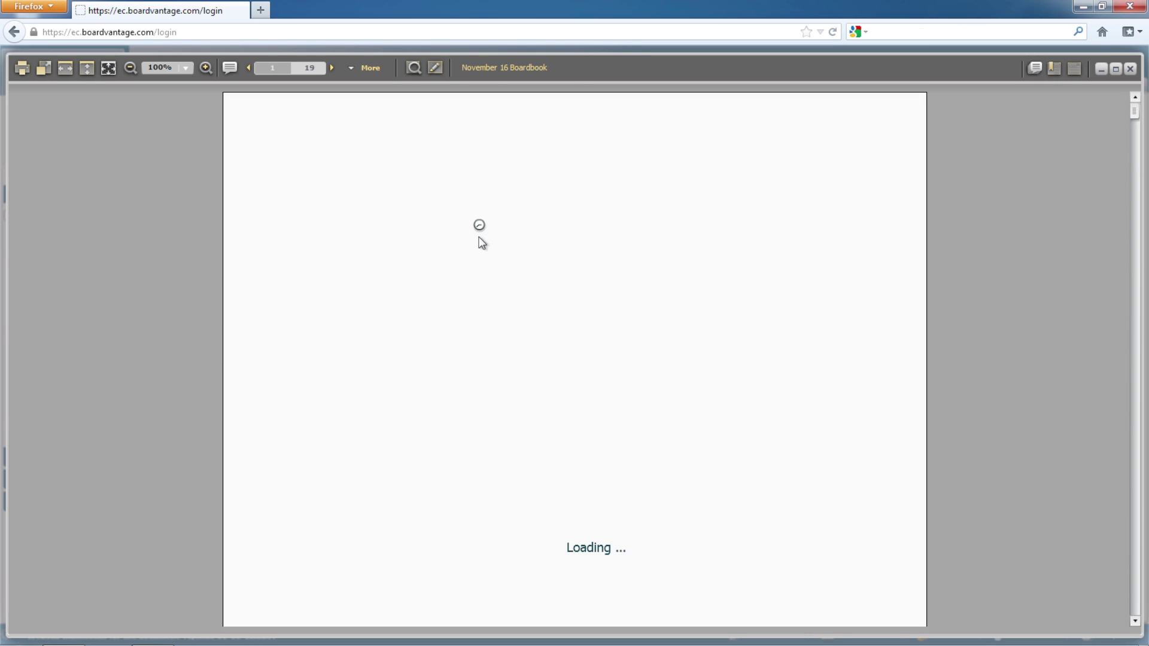
pyautogui.click(490, 341)
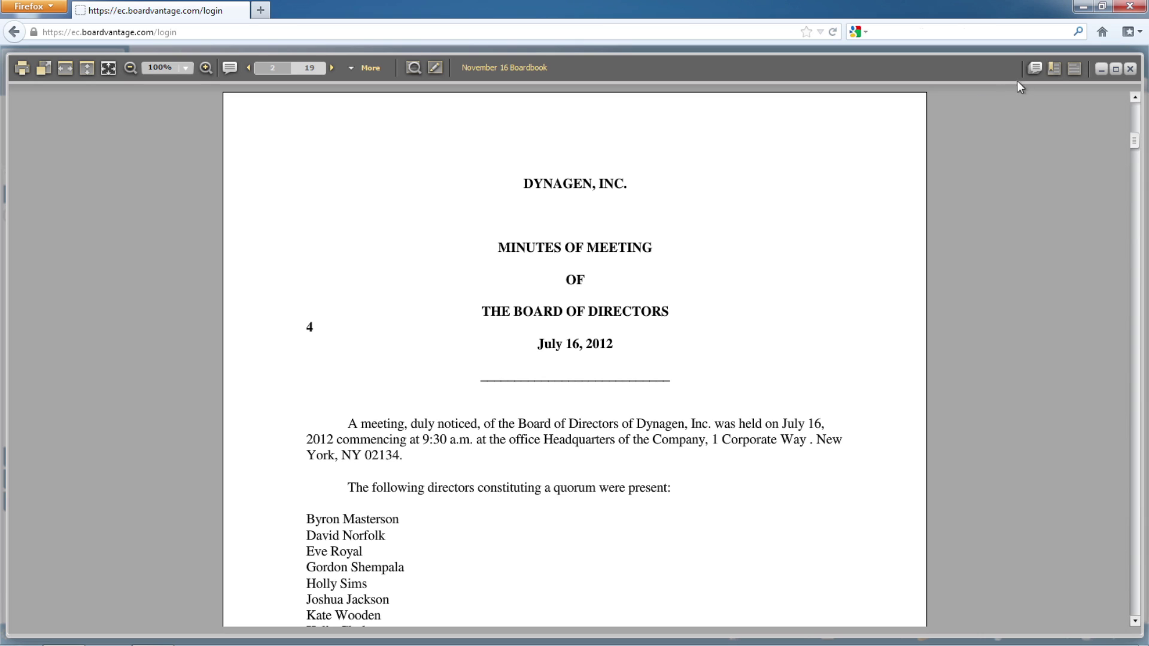
pyautogui.click(1054, 70)
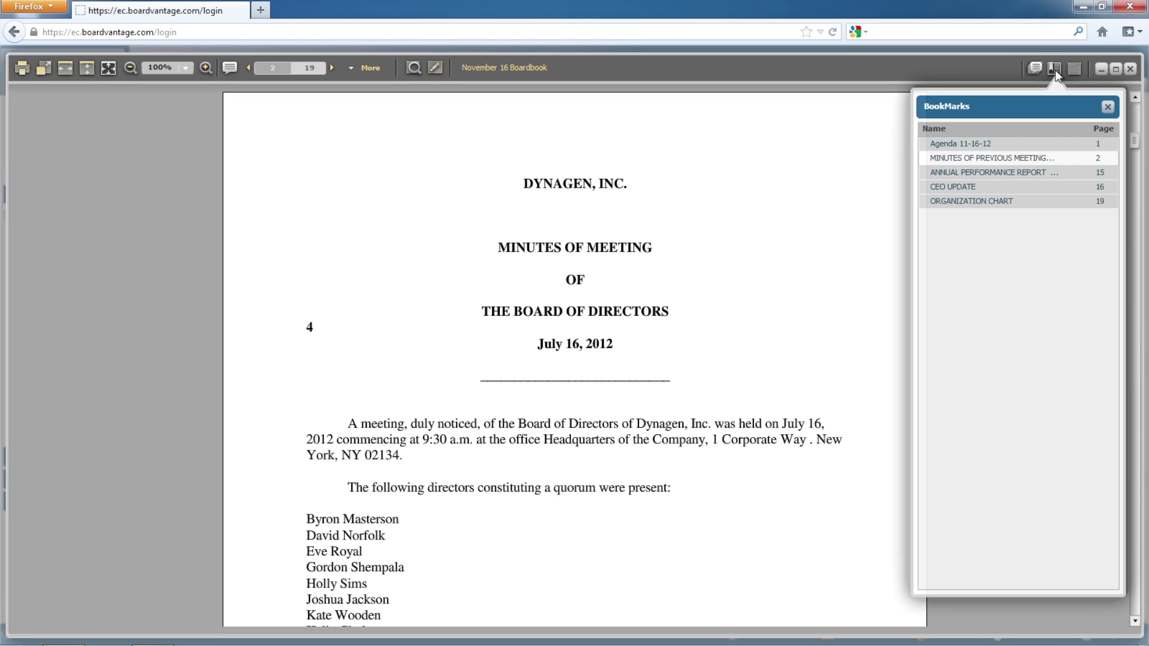
pyautogui.click(1108, 107)
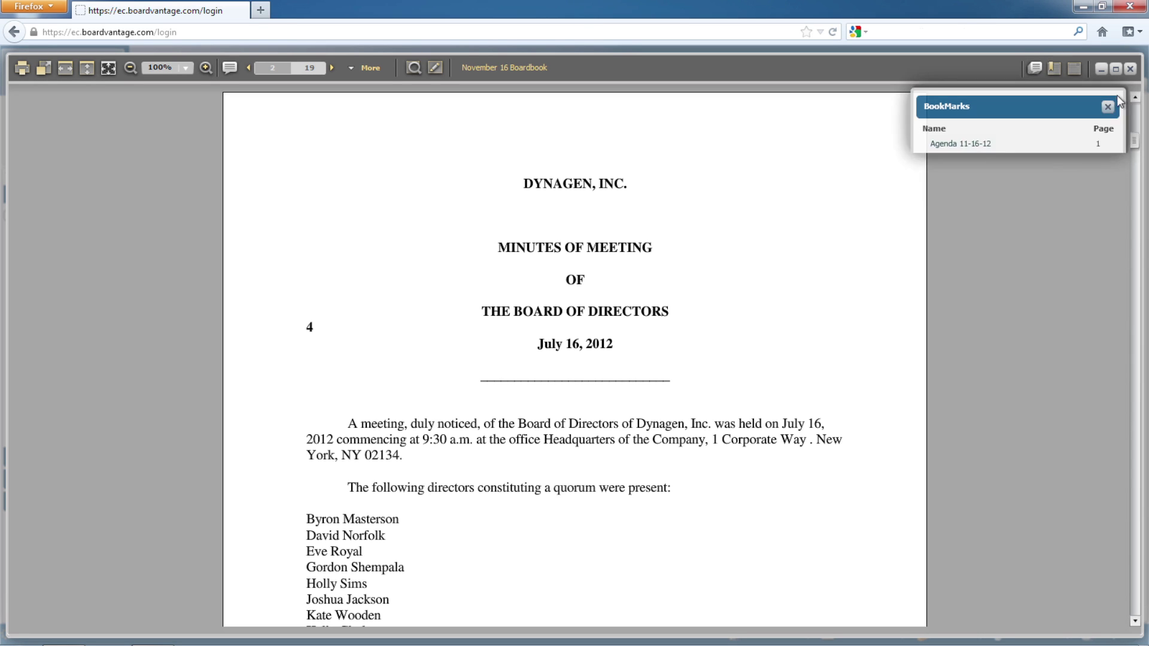
pyautogui.click(1130, 71)
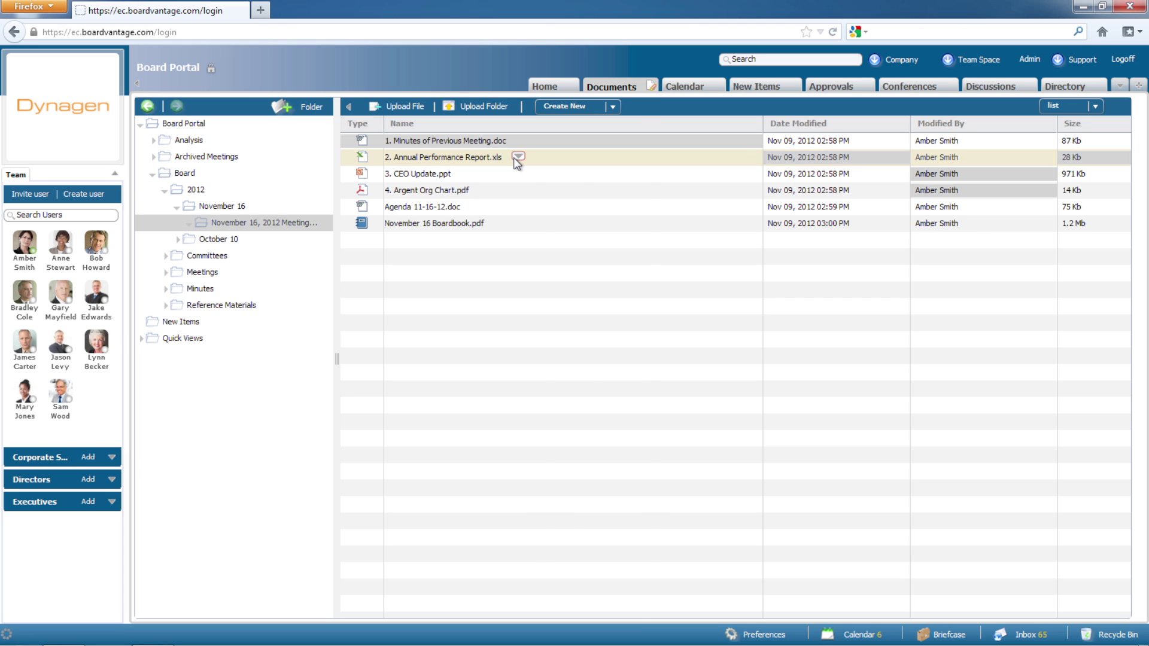
# - Add a director to the Annual Performance Report's permissions with Deny access and save
pyautogui.click(517, 157)
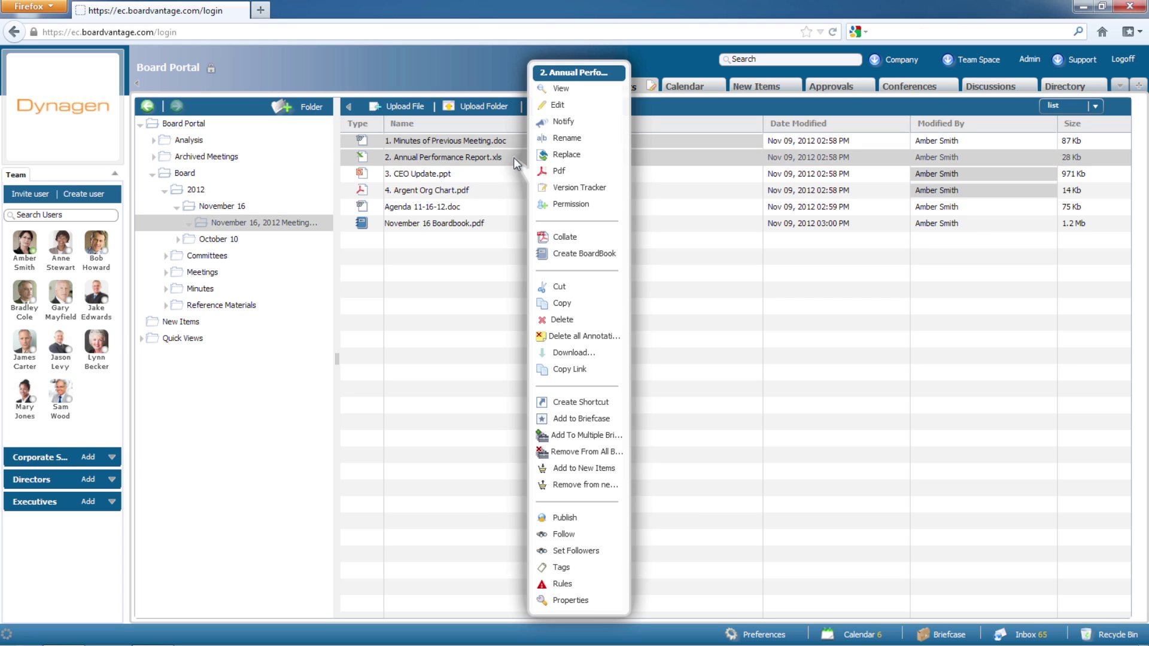
pyautogui.click(540, 204)
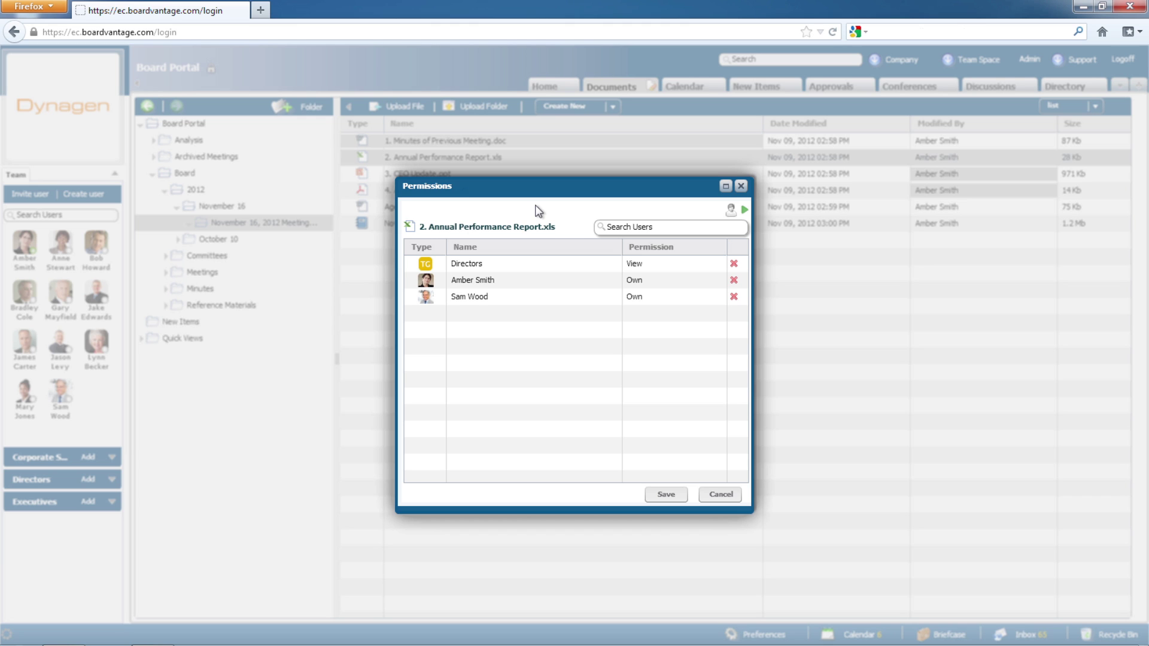
pyautogui.click(739, 209)
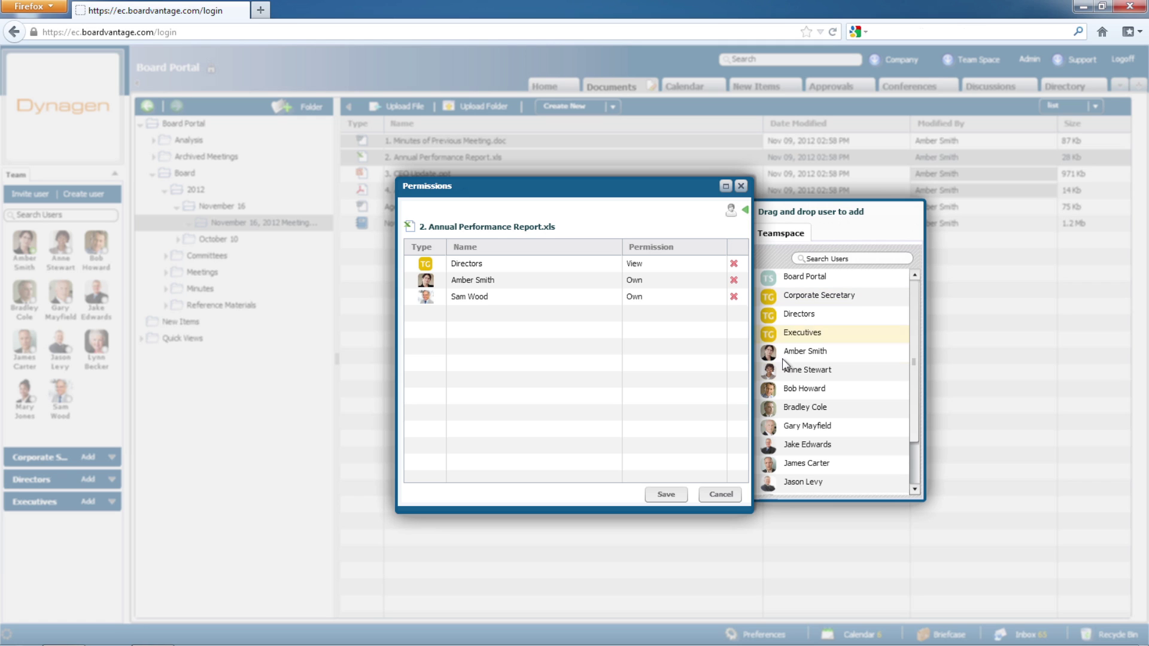
pyautogui.moveTo(803, 406); pyautogui.dragTo(587, 315)
pyautogui.click(694, 313)
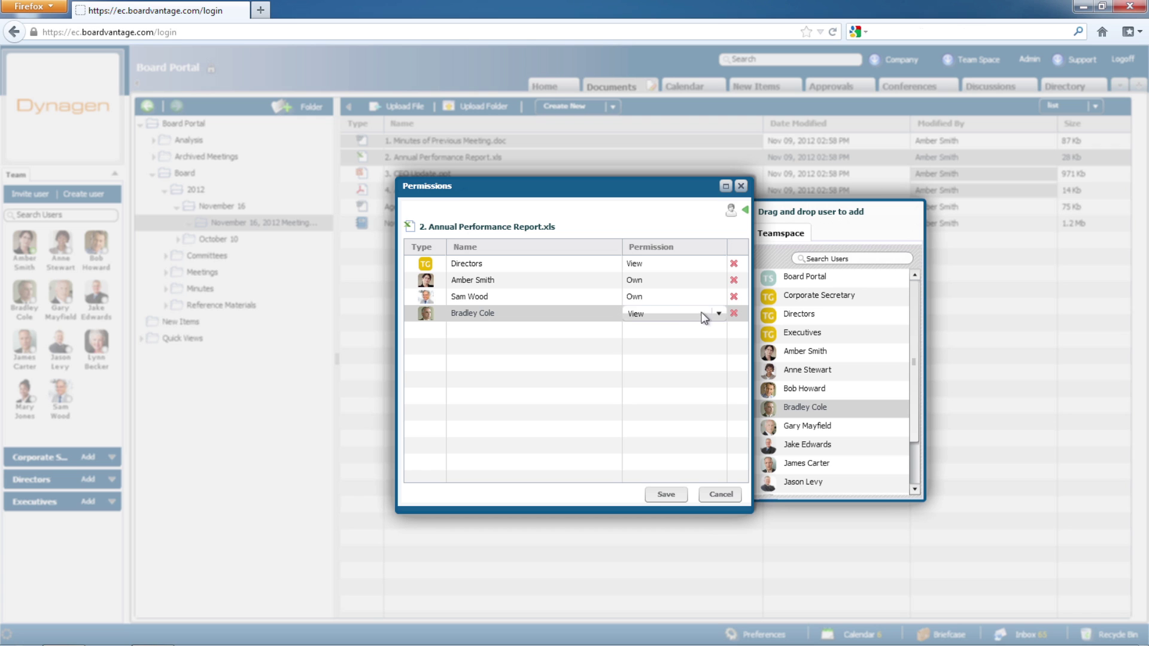
pyautogui.click(717, 315)
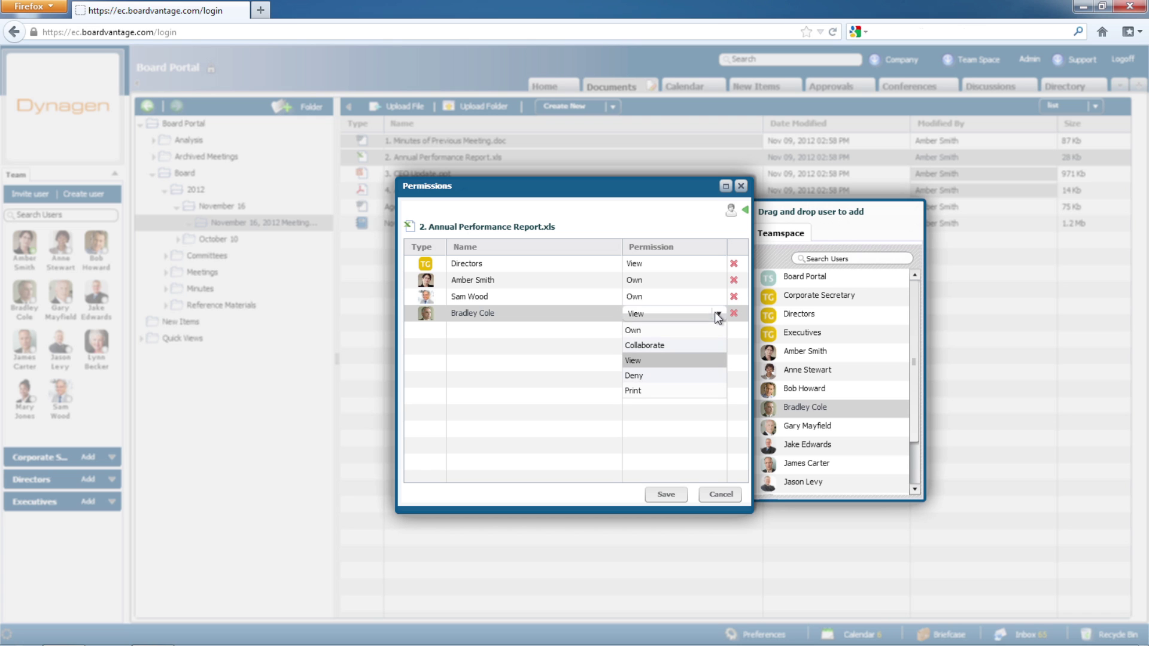
pyautogui.click(698, 377)
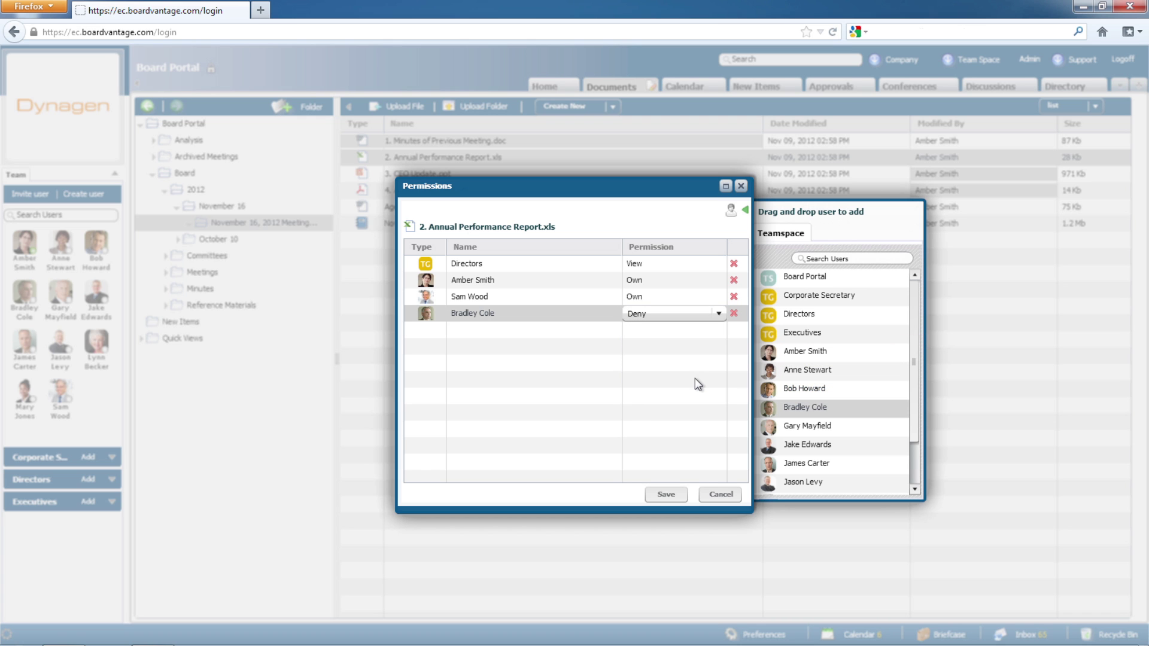
pyautogui.click(664, 494)
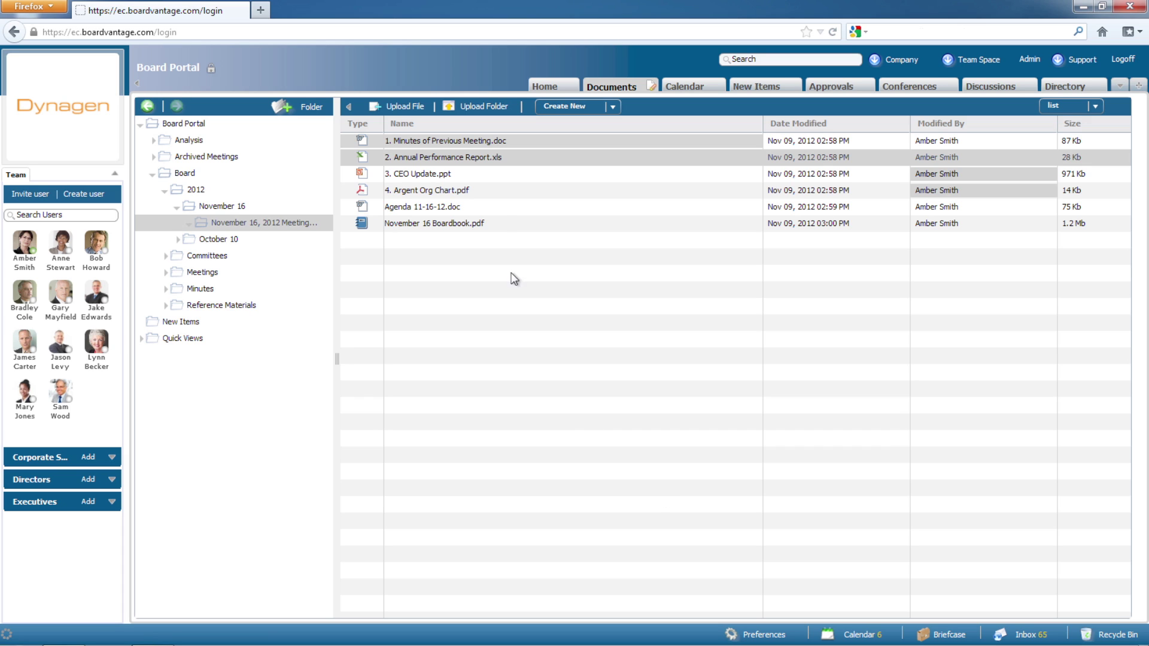
pyautogui.click(498, 223)
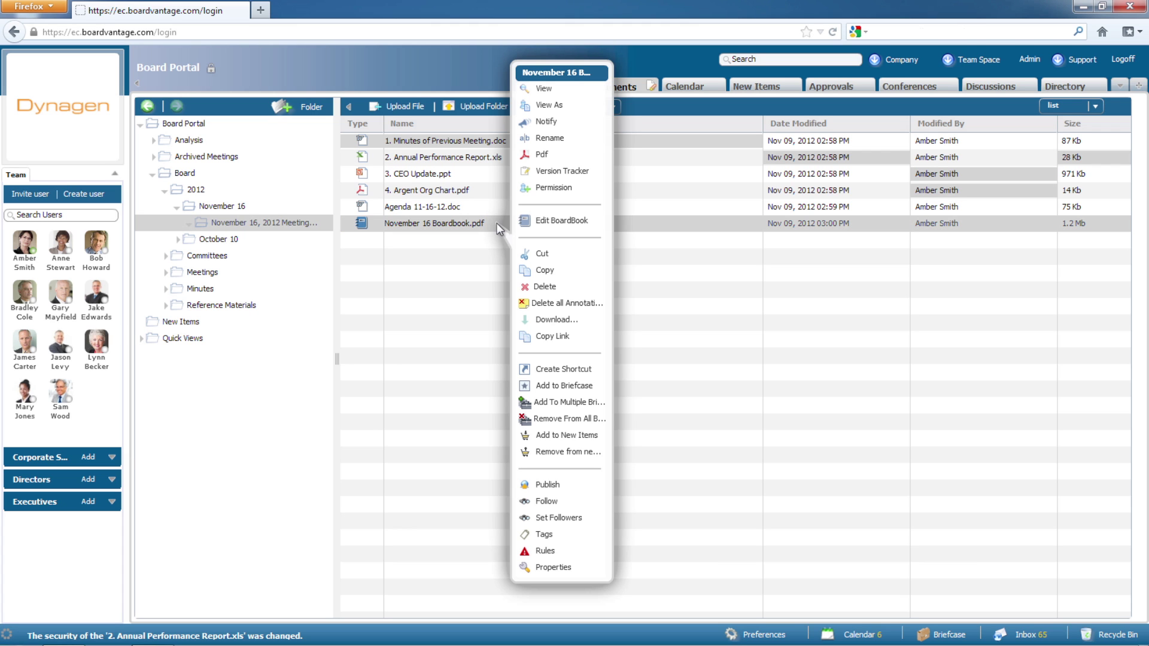
pyautogui.click(549, 105)
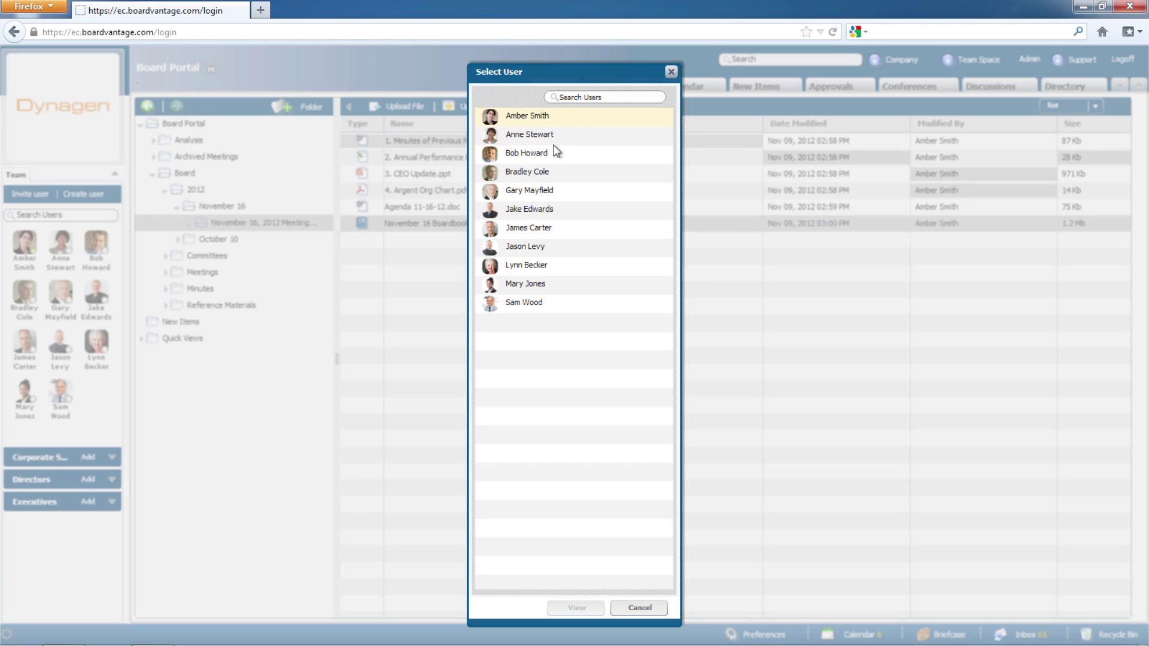
pyautogui.click(527, 172)
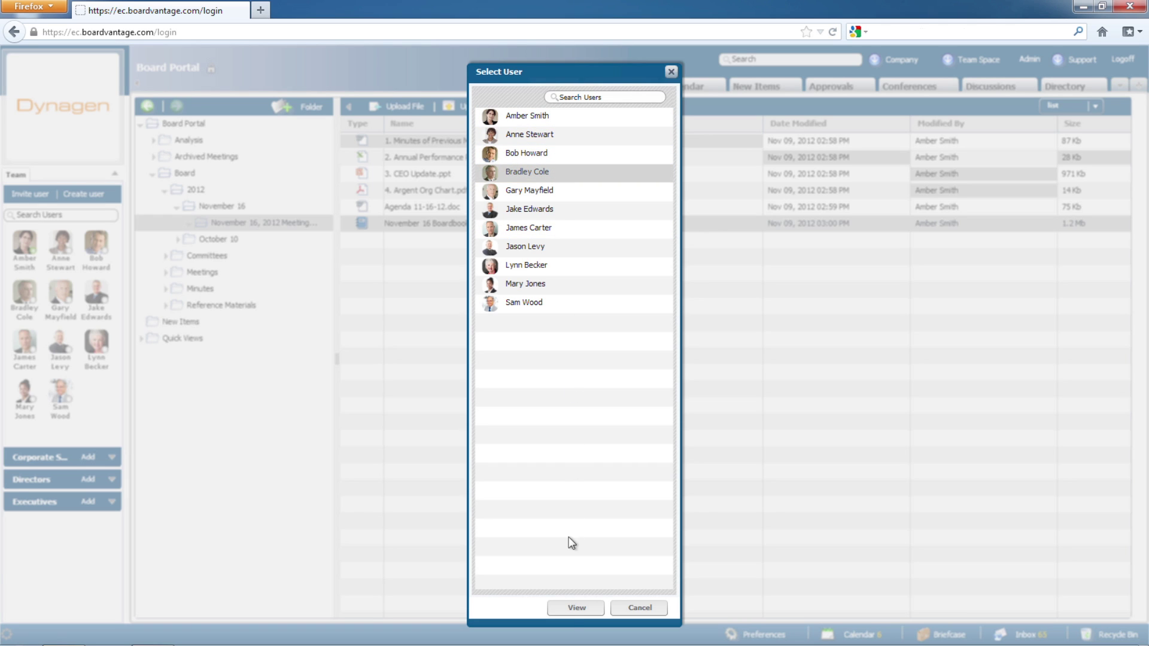
pyautogui.click(571, 608)
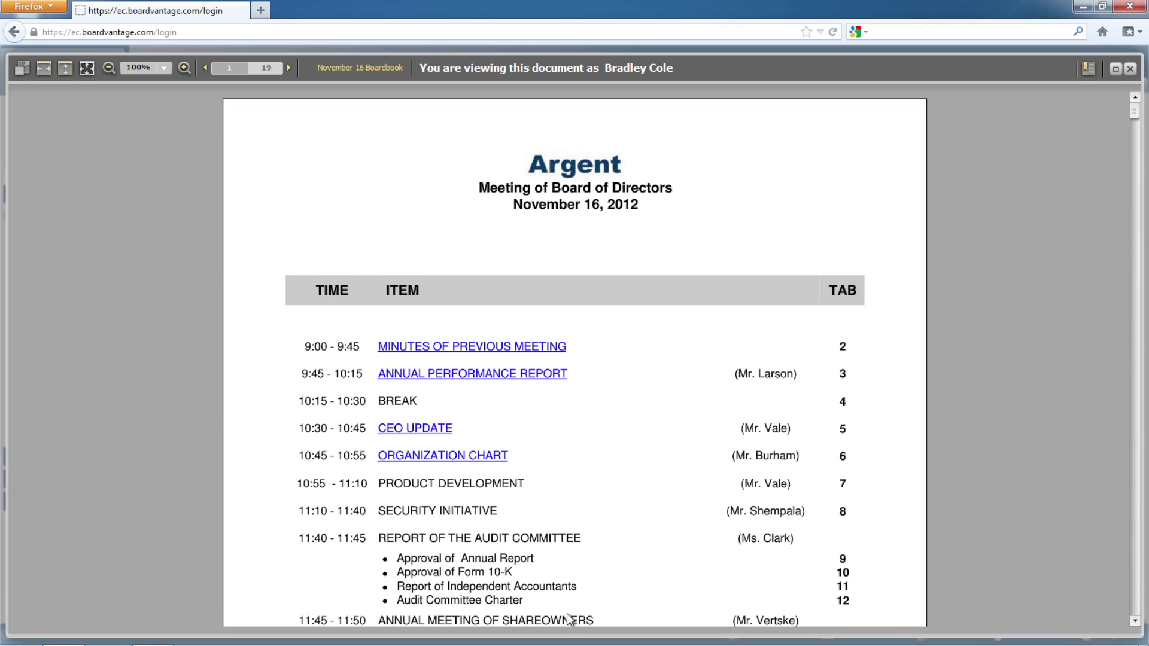
pyautogui.click(500, 376)
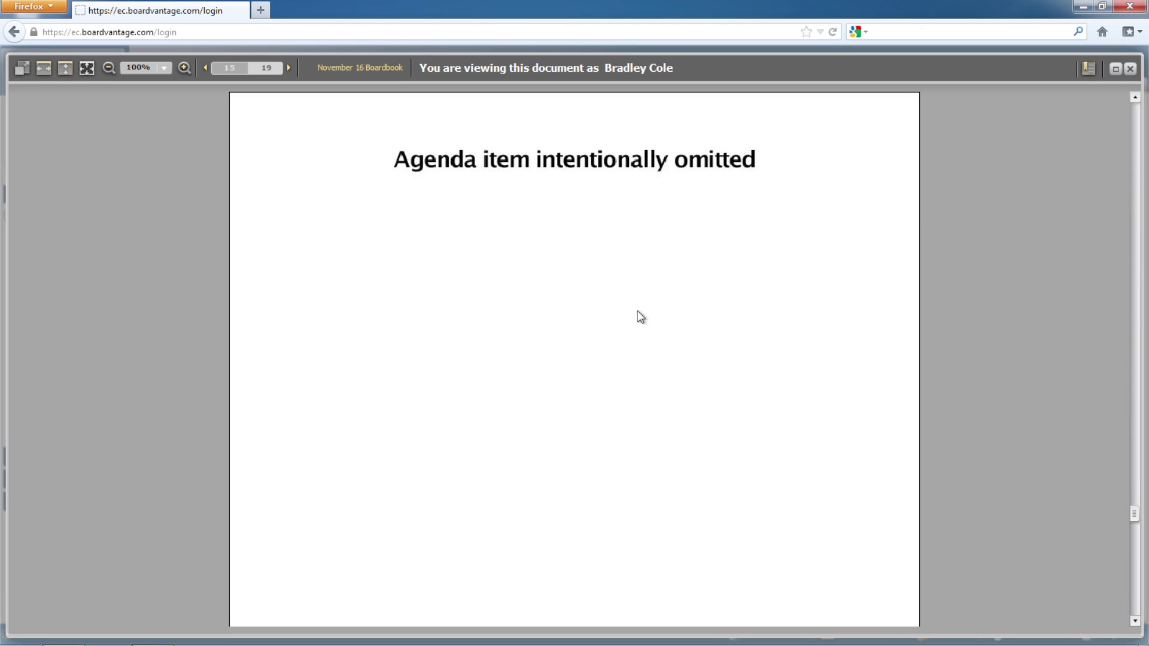
pyautogui.click(1129, 69)
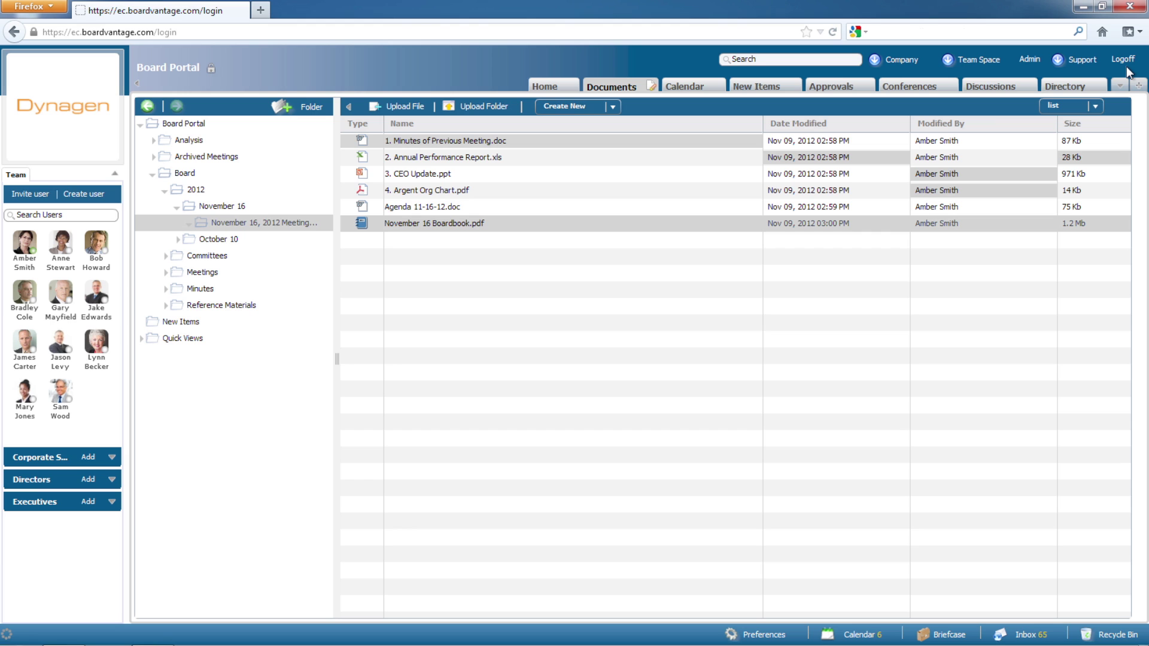
pyautogui.click(520, 157)
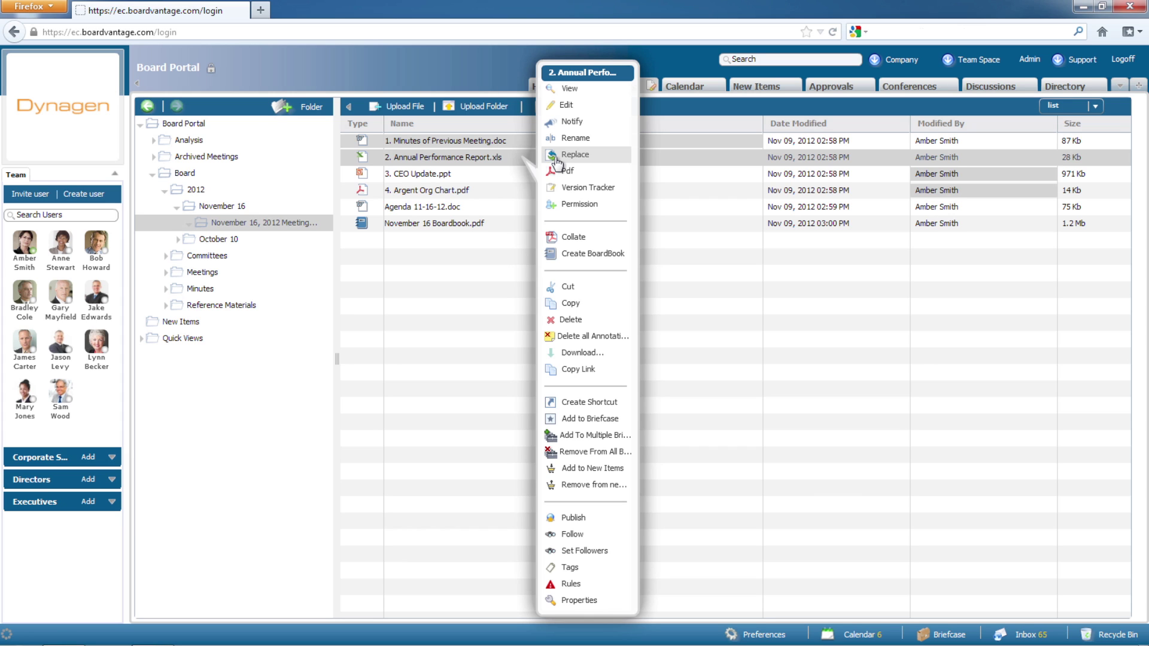
pyautogui.click(508, 247)
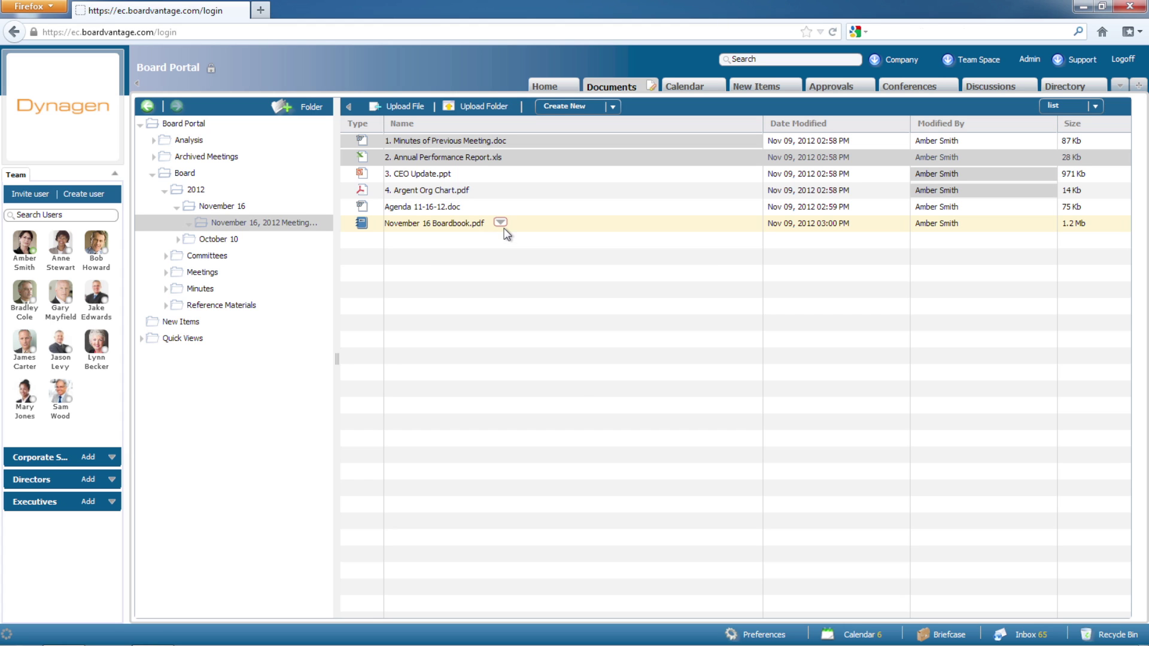
# - Start a notification for November 16 Boardbook.pdf addressed to the Directors group and one user
pyautogui.click(501, 223)
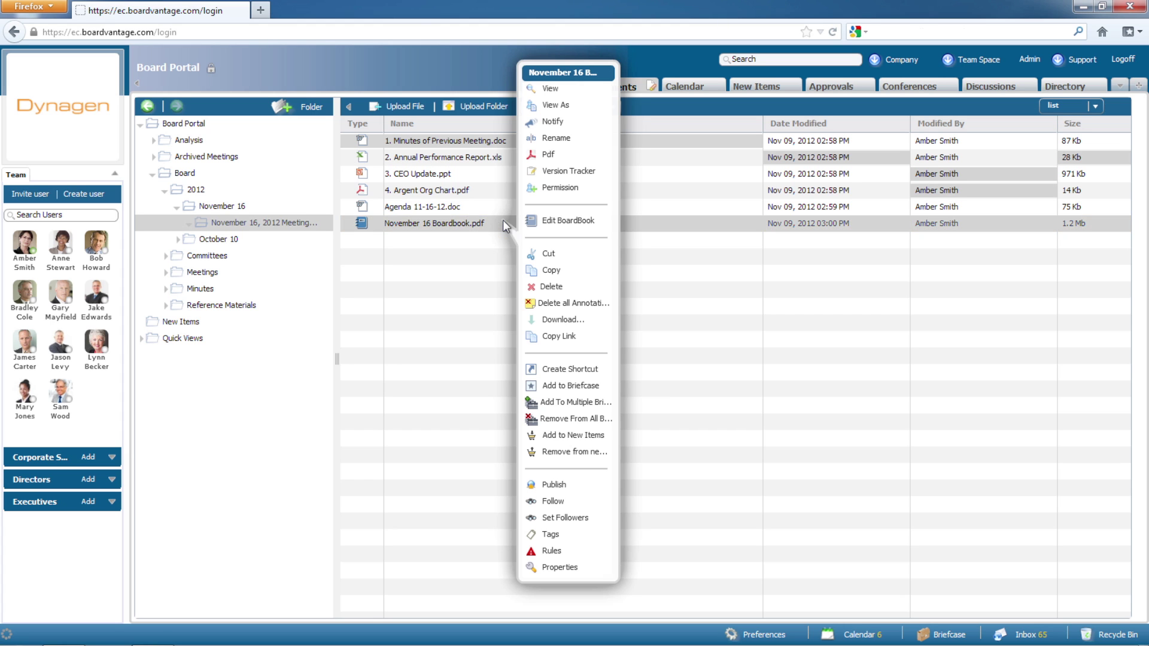
pyautogui.click(548, 122)
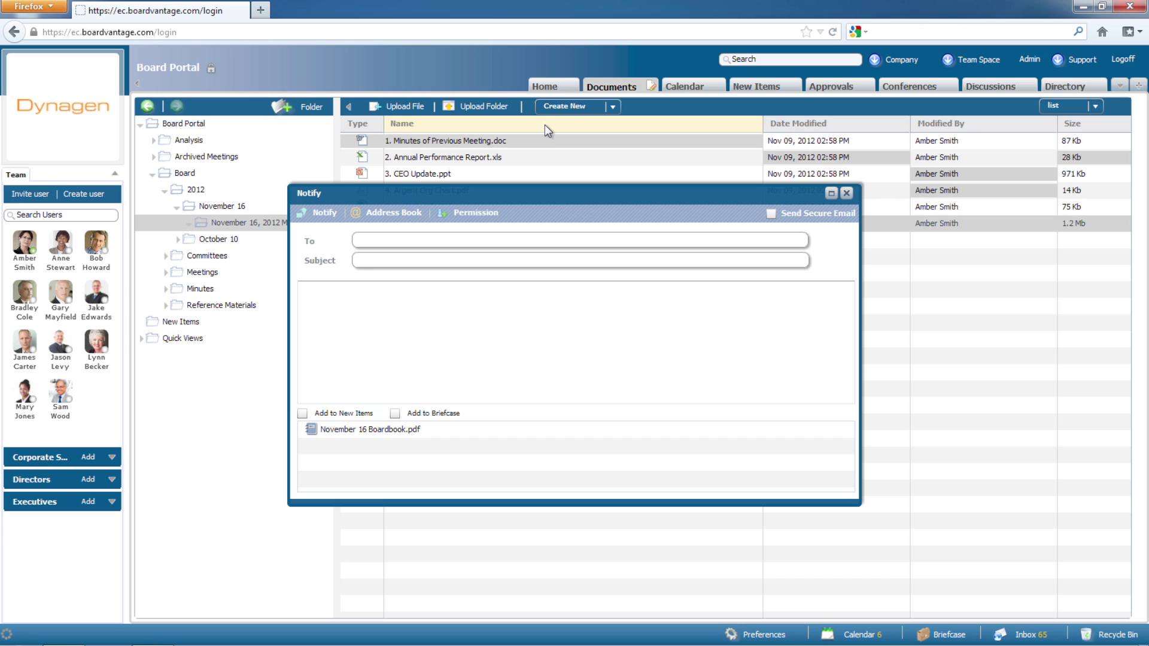
pyautogui.click(494, 238)
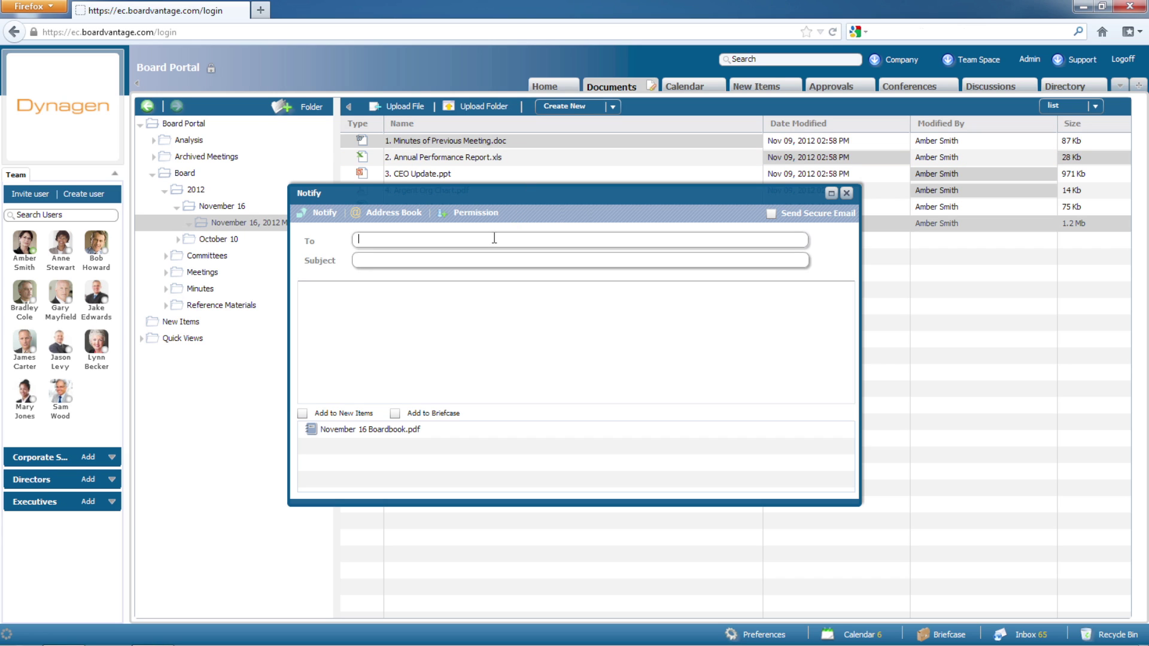
pyautogui.write('Dire')
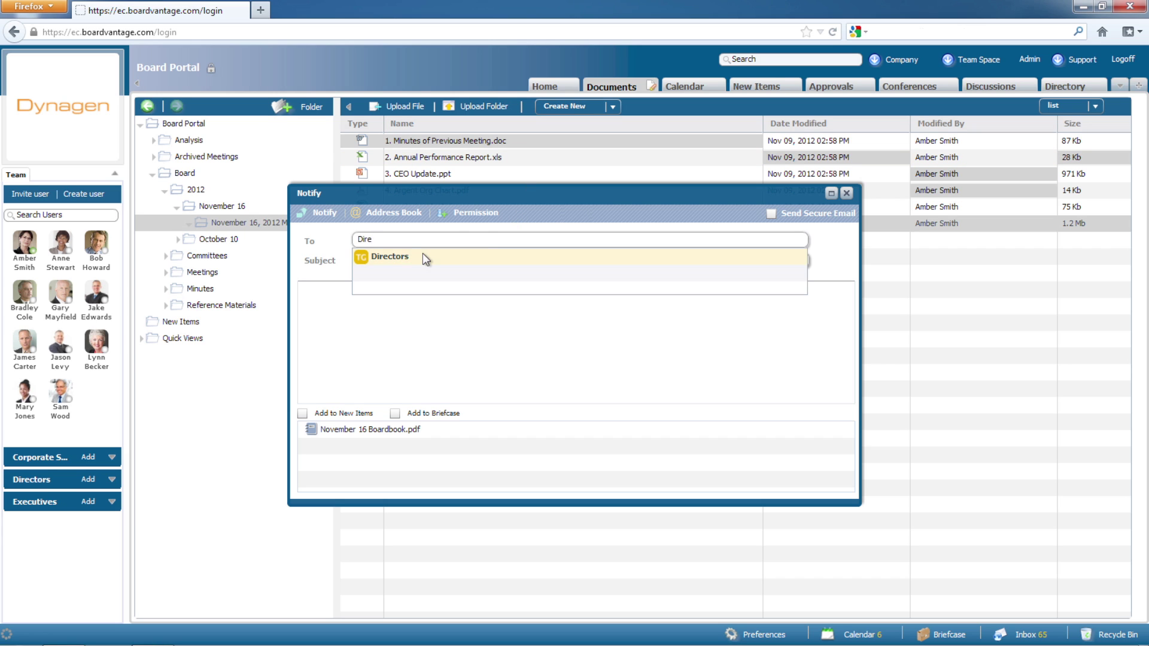
pyautogui.click(404, 256)
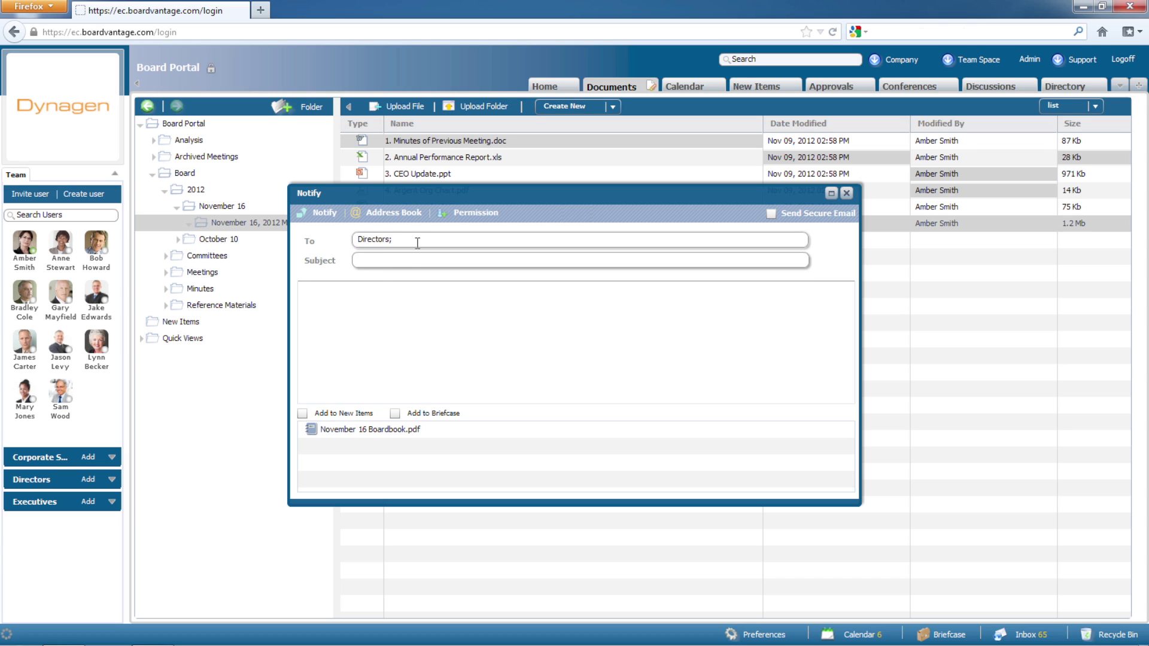
pyautogui.write('Amber')
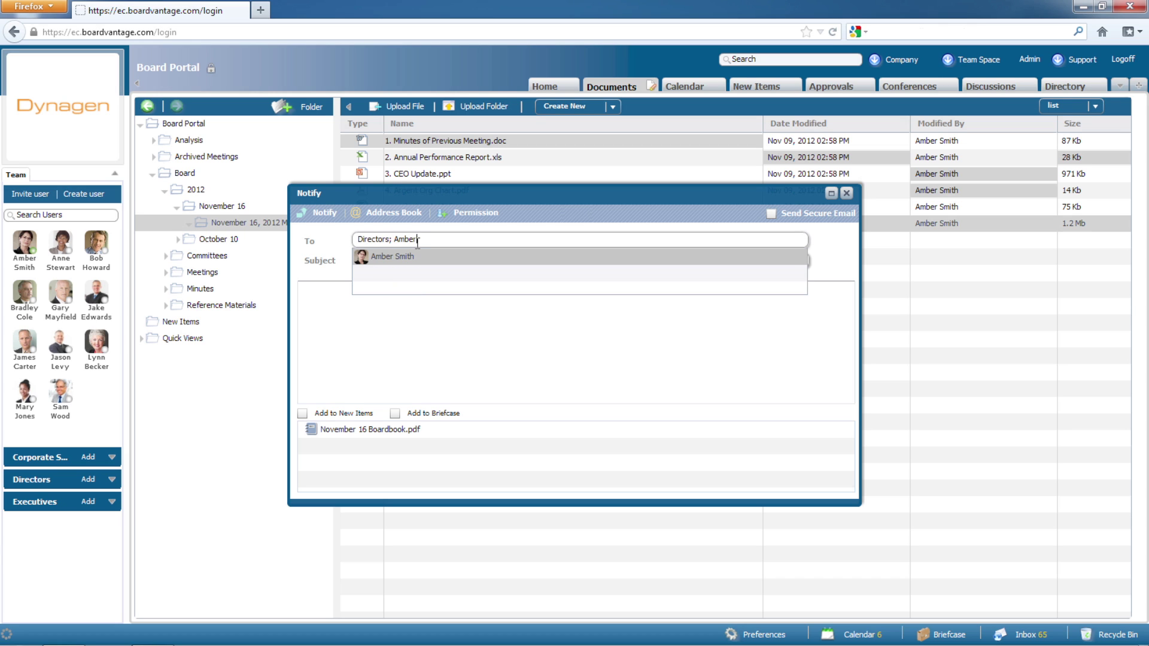
pyautogui.click(409, 256)
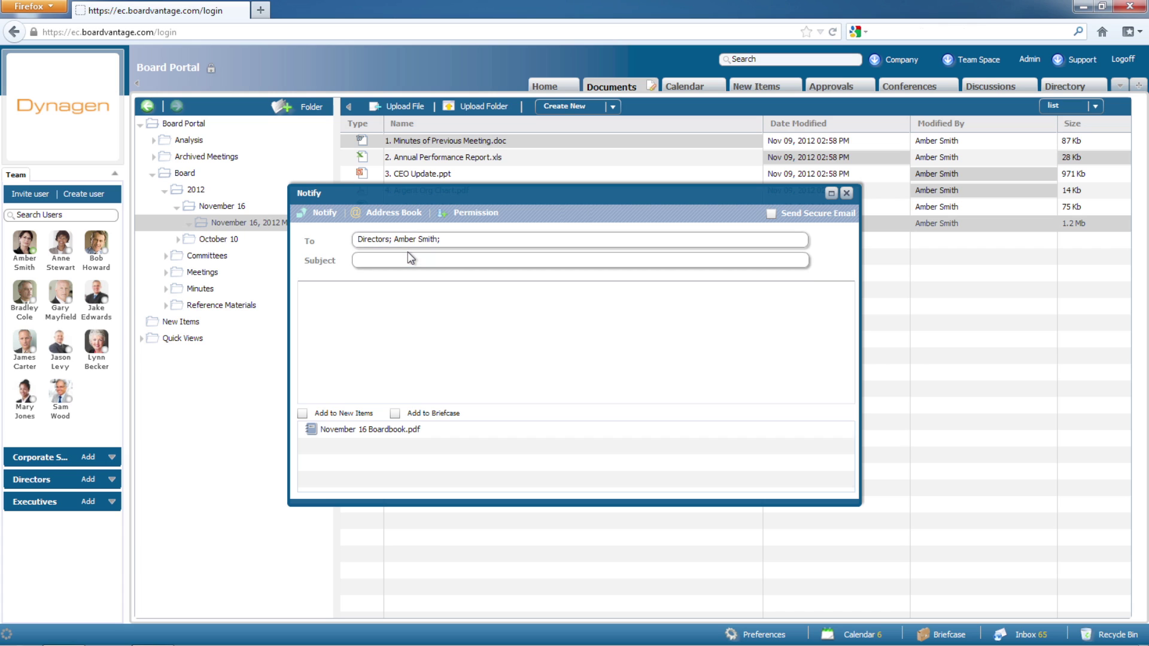
# - Enter subject 'Book for upcoming meeting' and message 'Please Review Boardbook.', then send it
pyautogui.click(402, 260)
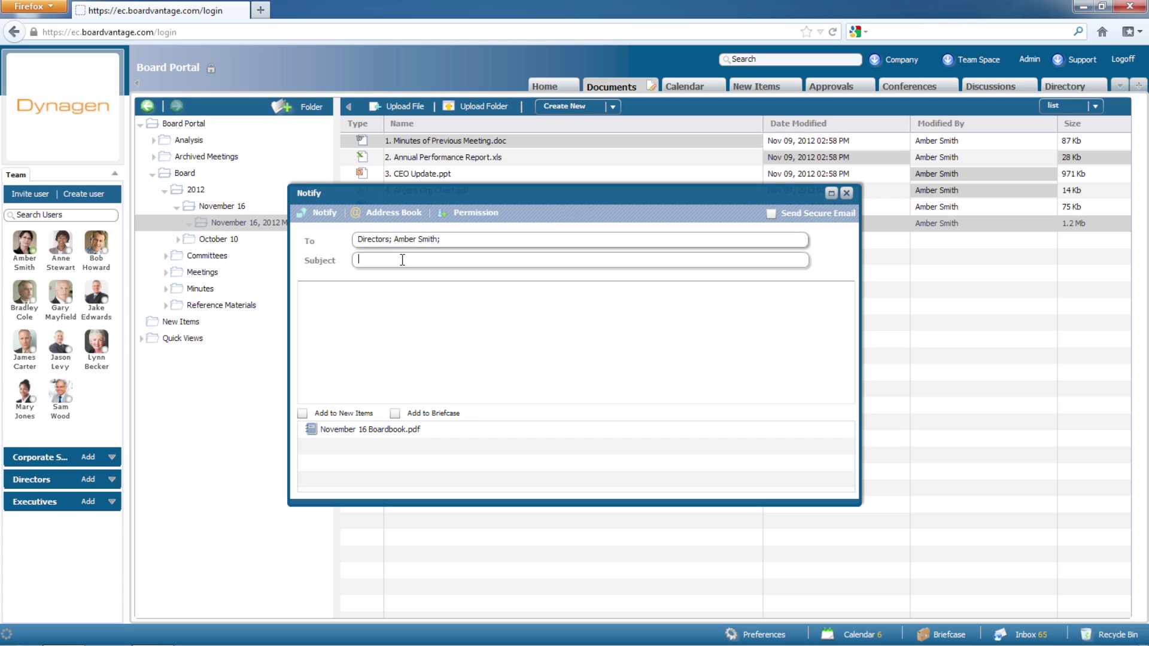
pyautogui.write('Book for upcoming meeting')
pyautogui.press('Tab')
pyautogui.write('Please Revie')
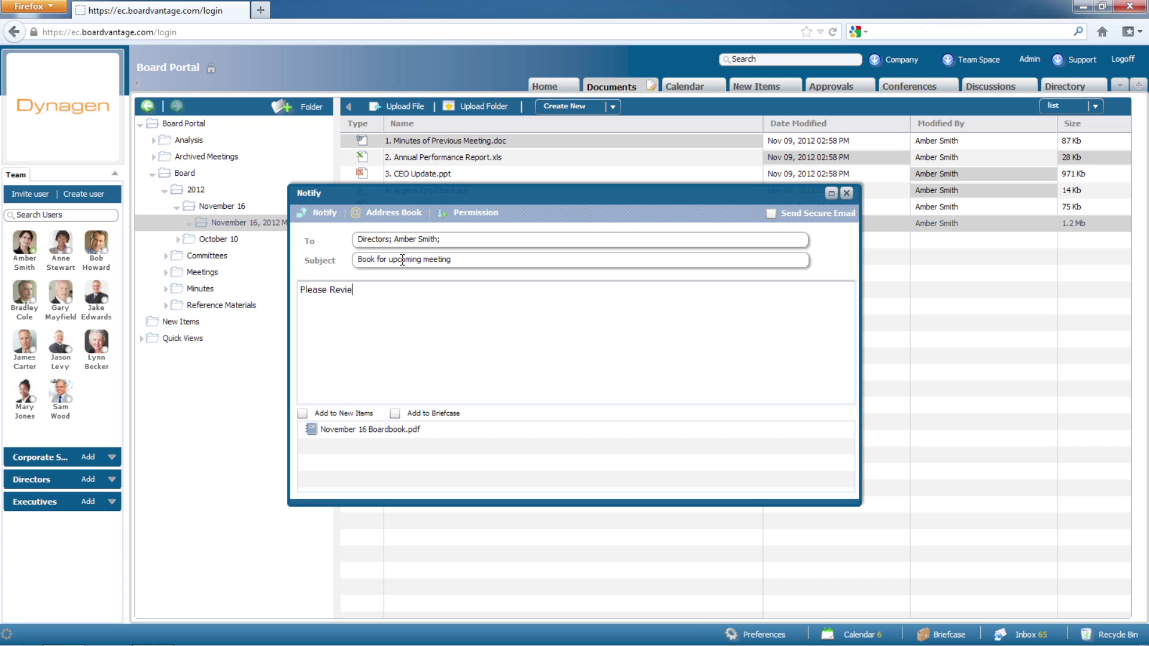
pyautogui.write('w Boardbook.')
pyautogui.click(326, 216)
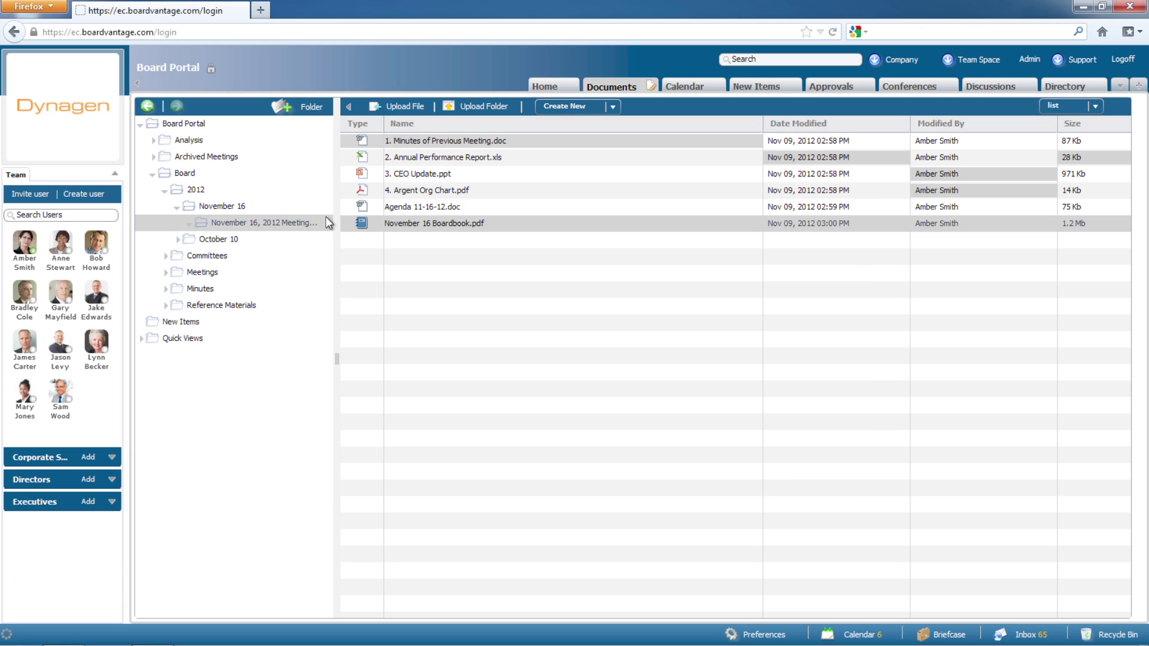